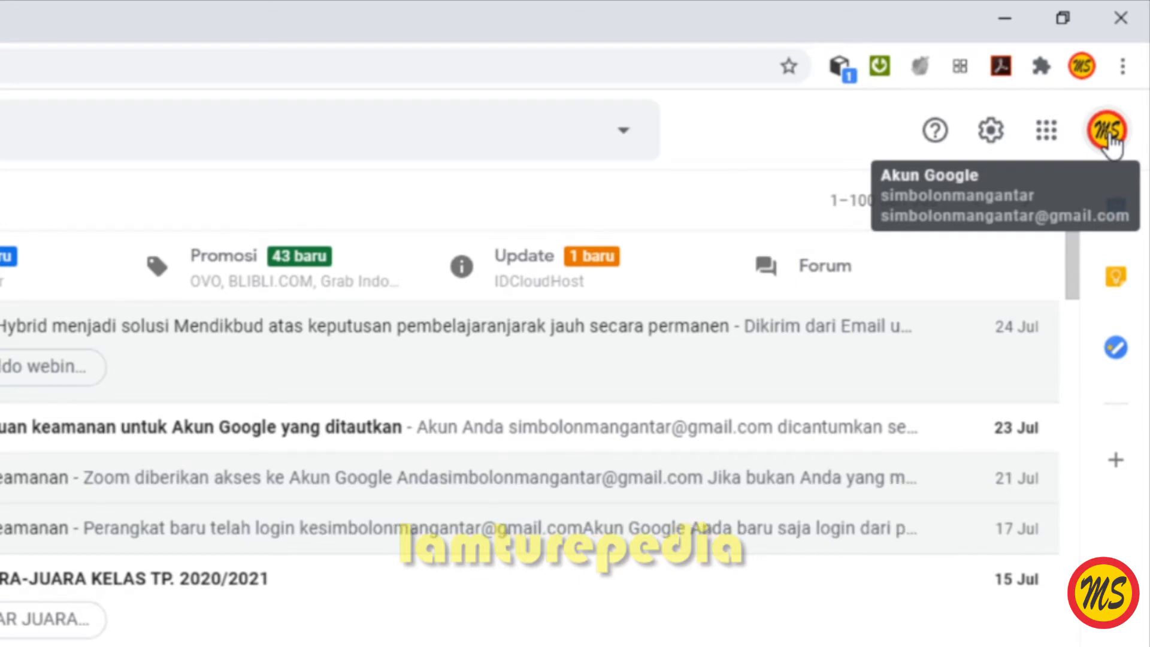
# - Look through the list of signed-in Google accounts and check which account is active
pyautogui.click(1107, 133)
pyautogui.scroll(-5, 865, 503)
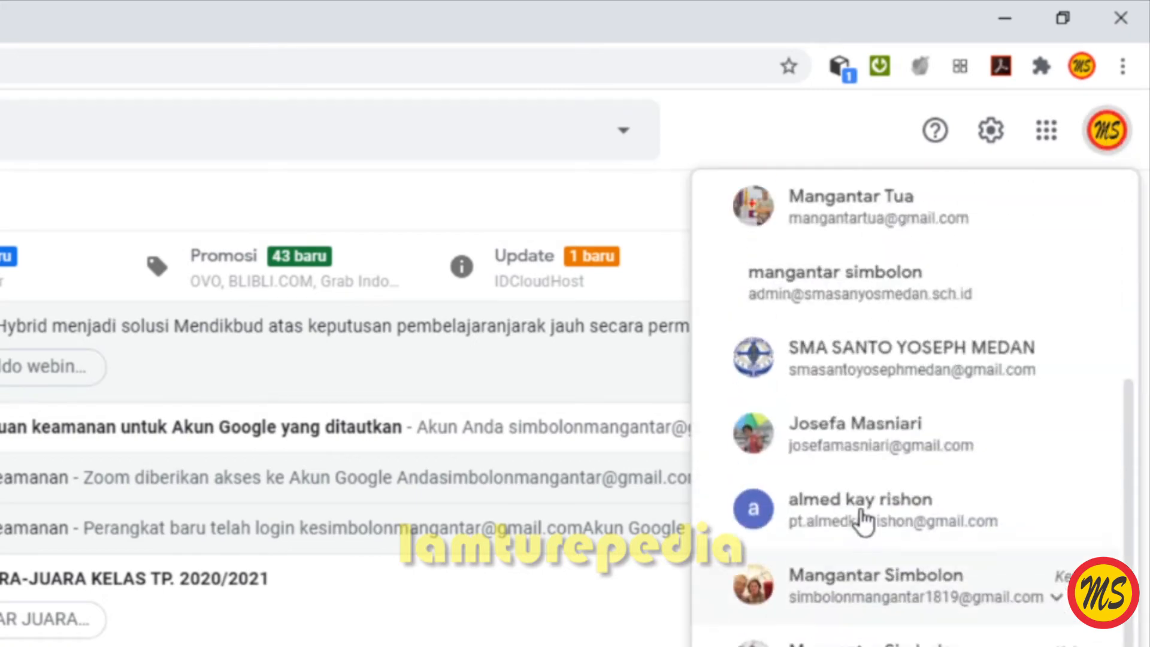
pyautogui.scroll(5, 865, 516)
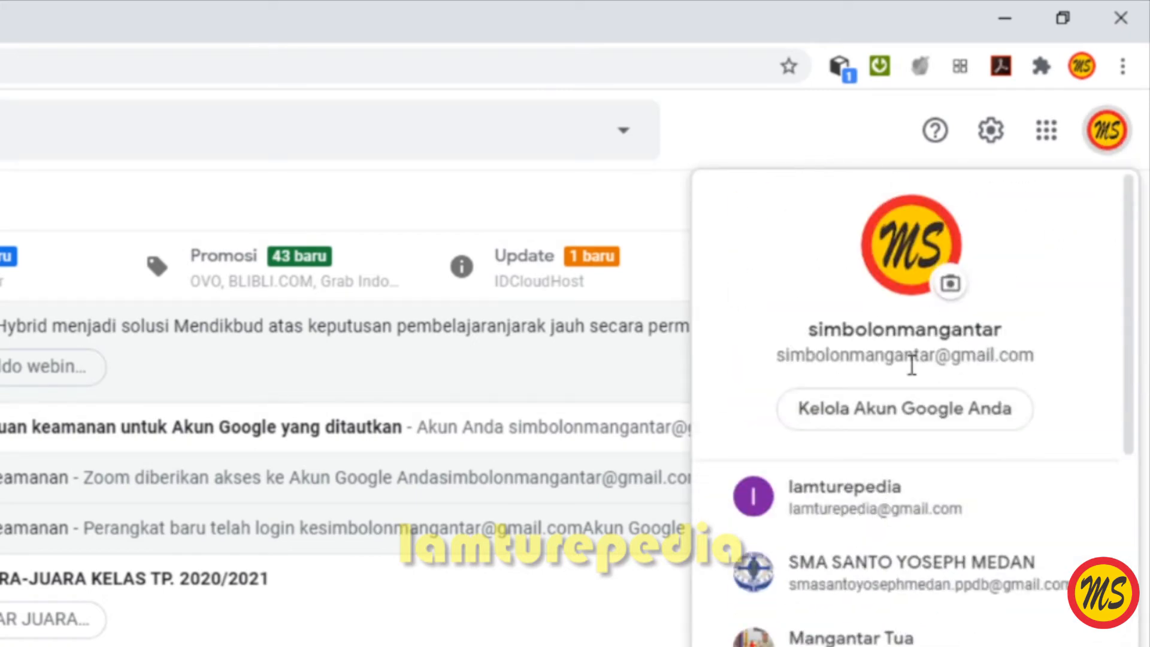
pyautogui.scroll(-10, 886, 572)
pyautogui.scroll(7, 888, 574)
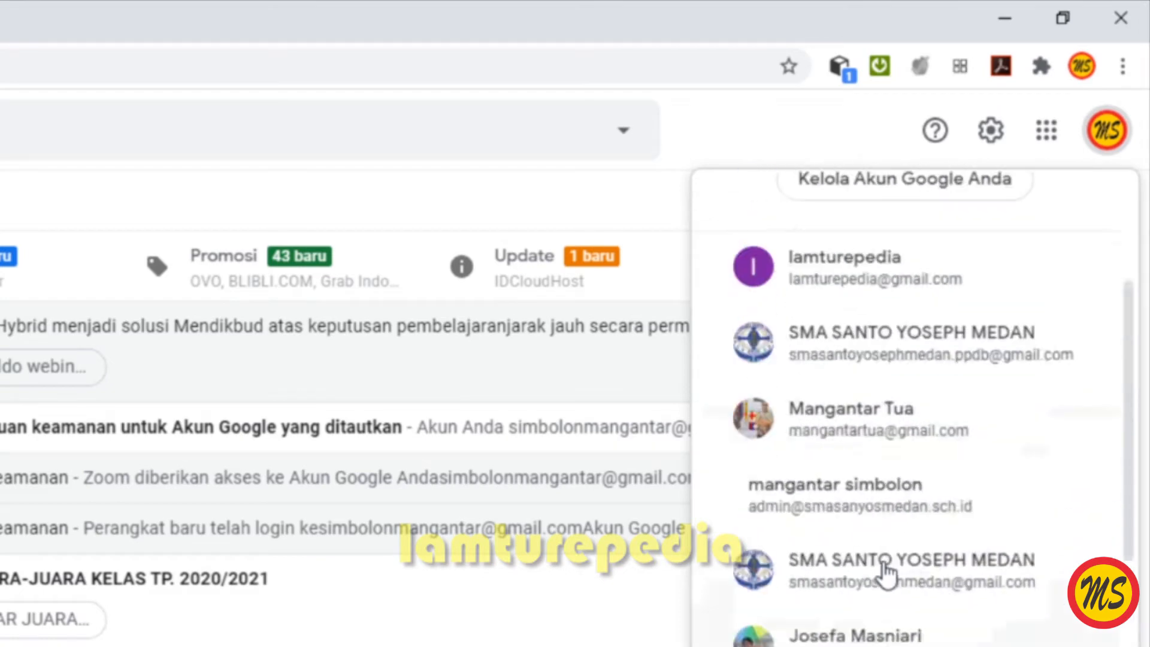
pyautogui.scroll(4, 887, 574)
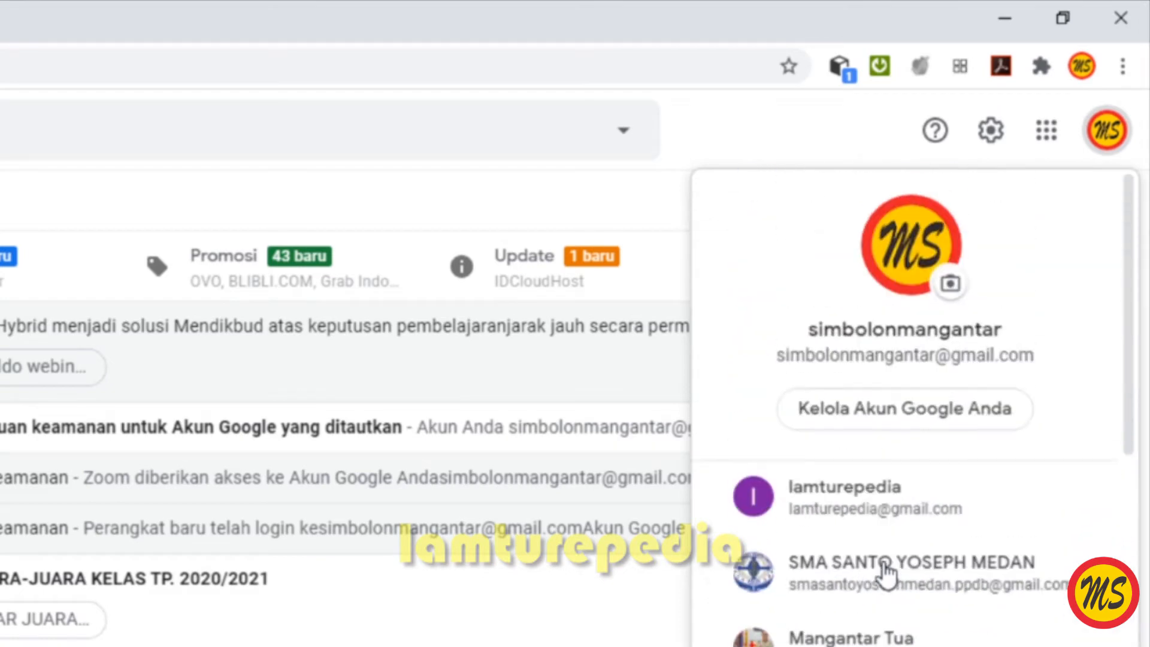
pyautogui.click(837, 130)
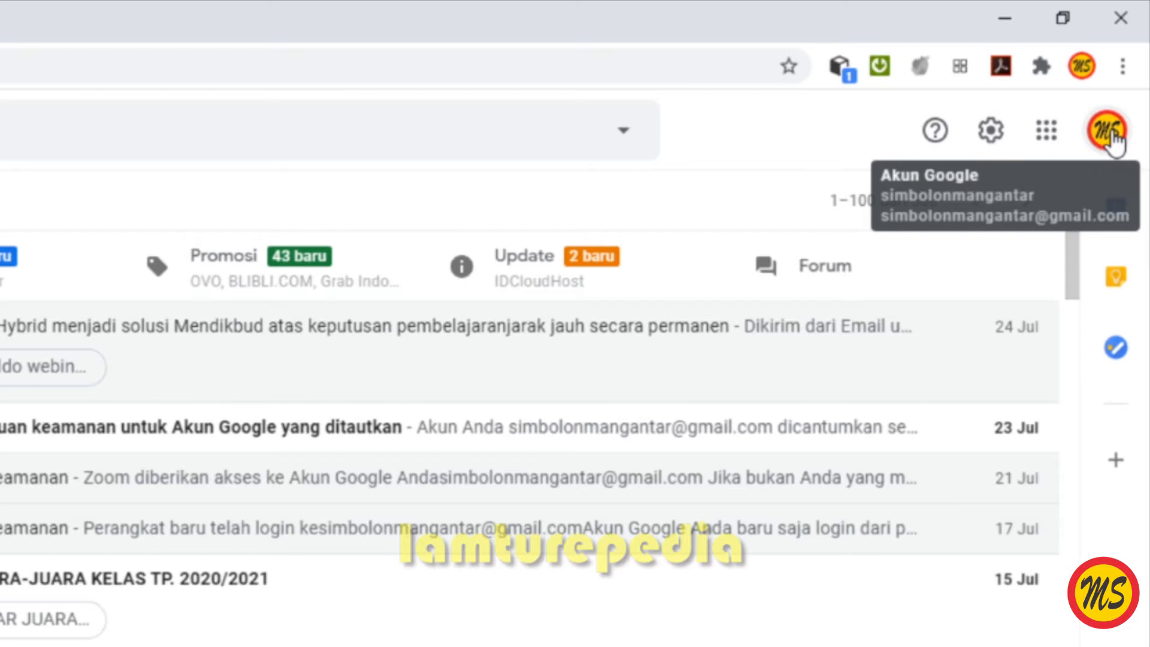
# - Open Google Drive from the Google apps available in the mailbox
pyautogui.click(1047, 133)
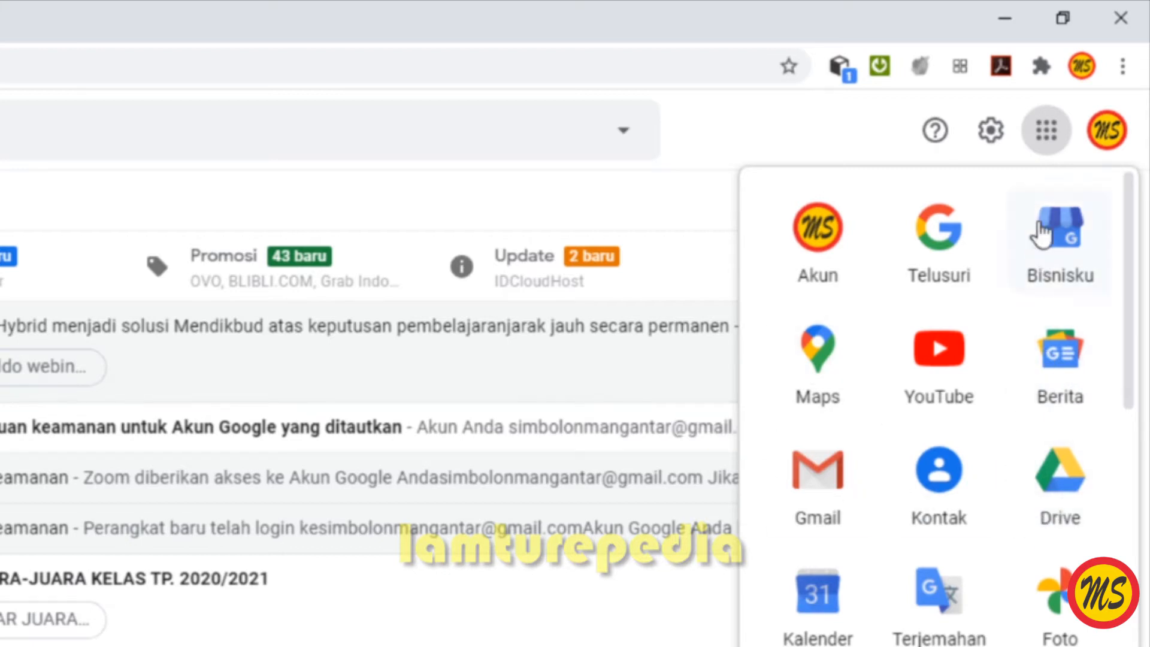
pyautogui.click(1042, 133)
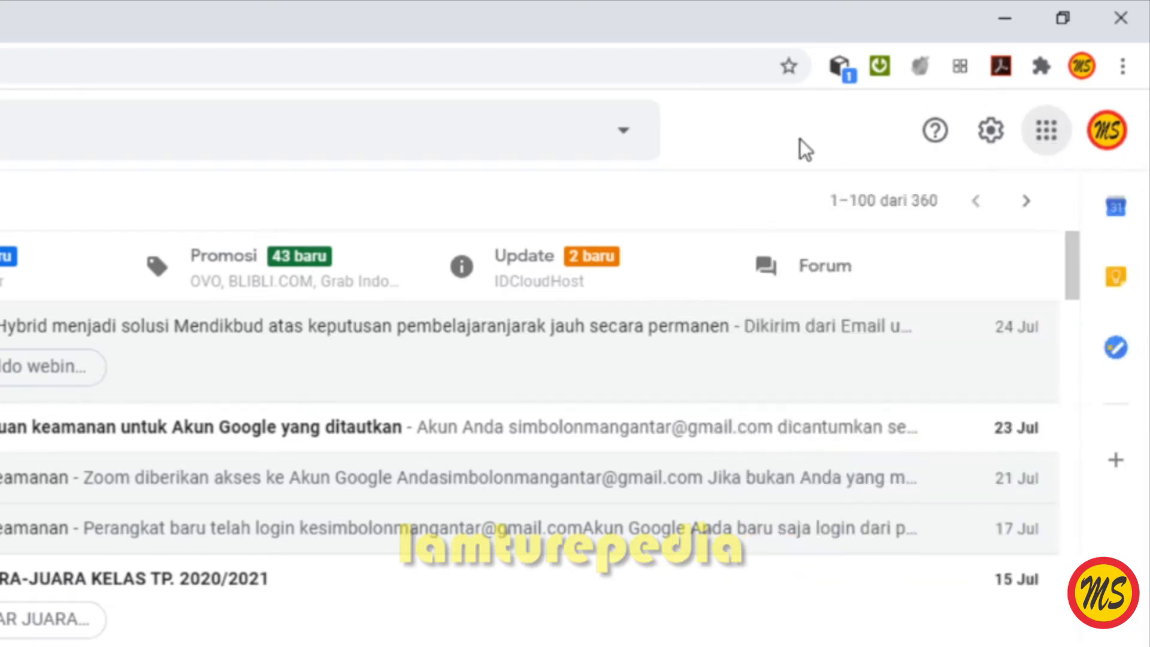
pyautogui.click(1045, 147)
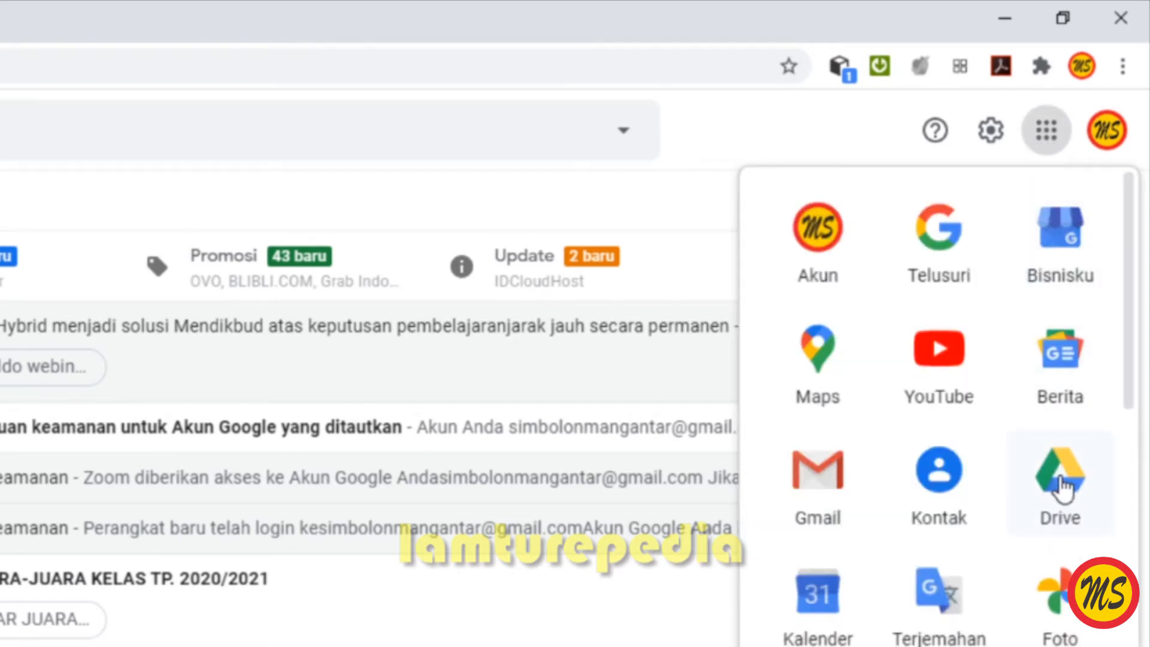
pyautogui.click(1065, 486)
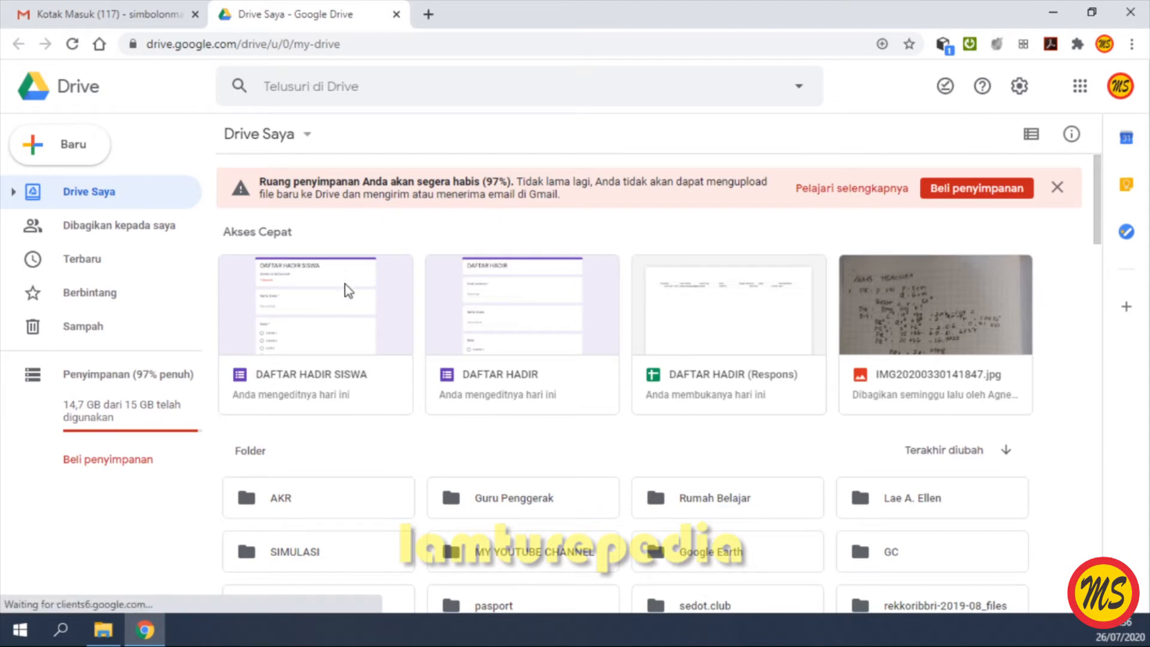
# - Delete the existing DAFTAR HADIR and DAFTAR HADIR SISWA forms from the quick-access files in Drive
pyautogui.rightClick(543, 297)
pyautogui.click(598, 556)
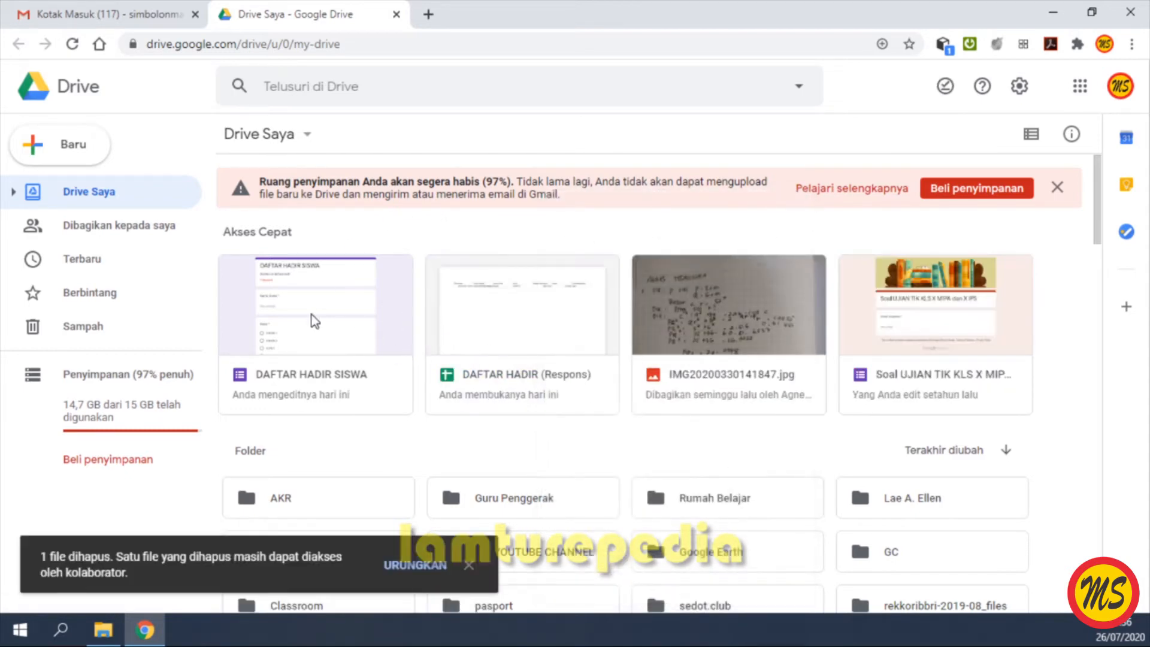
pyautogui.rightClick(331, 309)
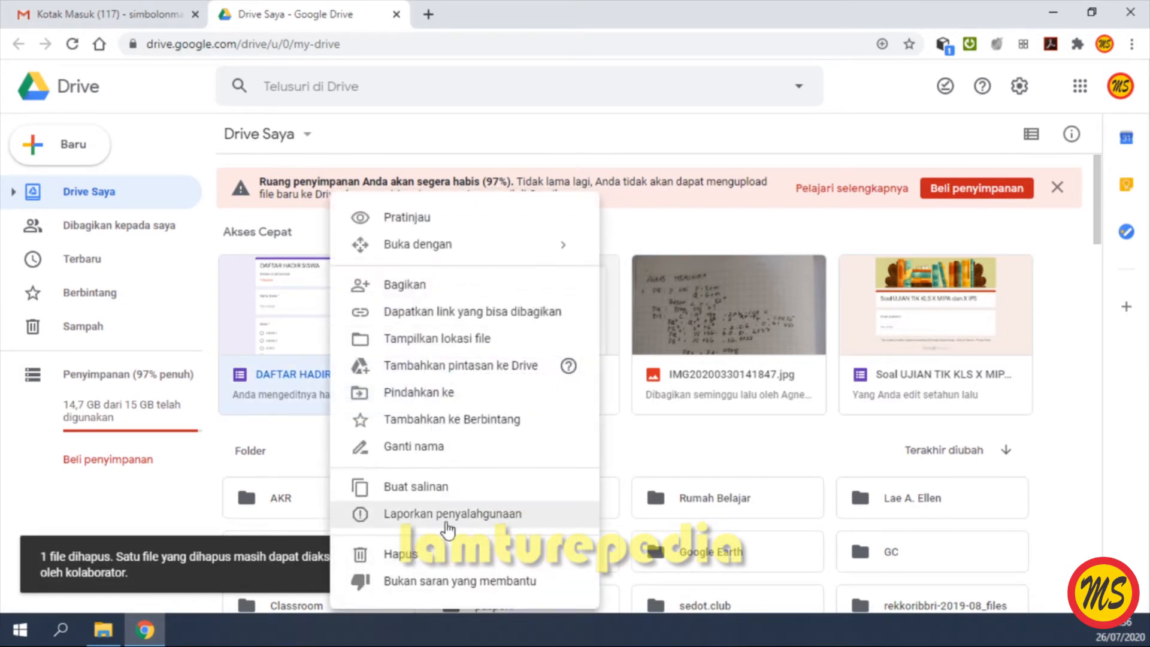
pyautogui.click(397, 555)
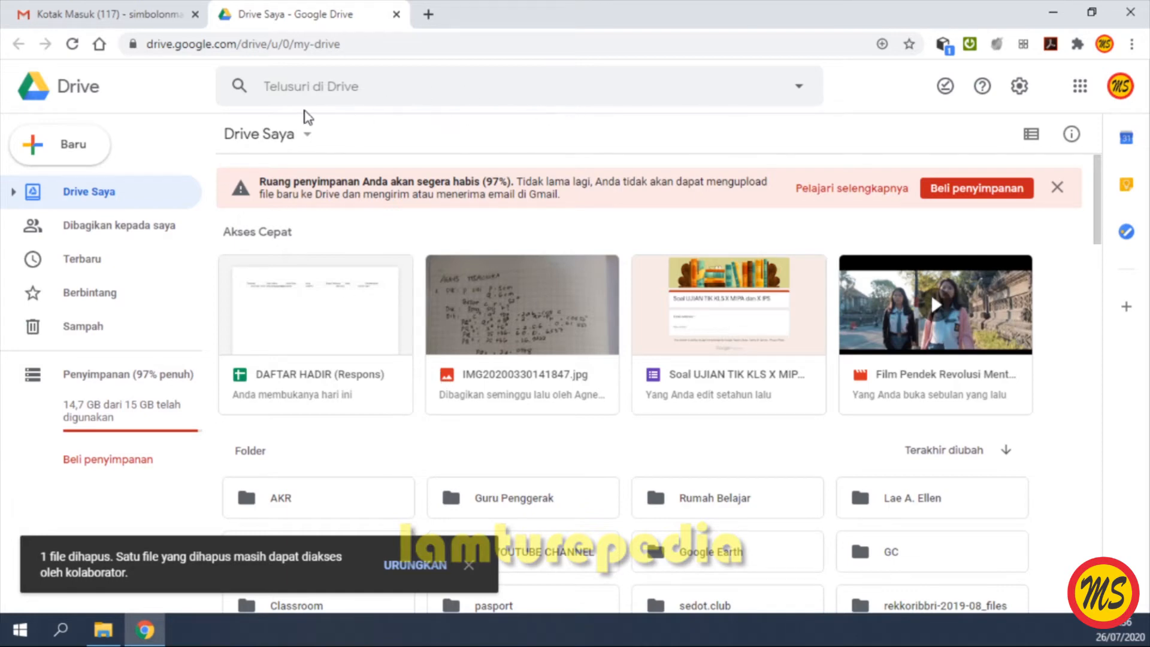
# - Create a new blank Google Form (Google Formulir) in Drive Saya
pyautogui.click(46, 155)
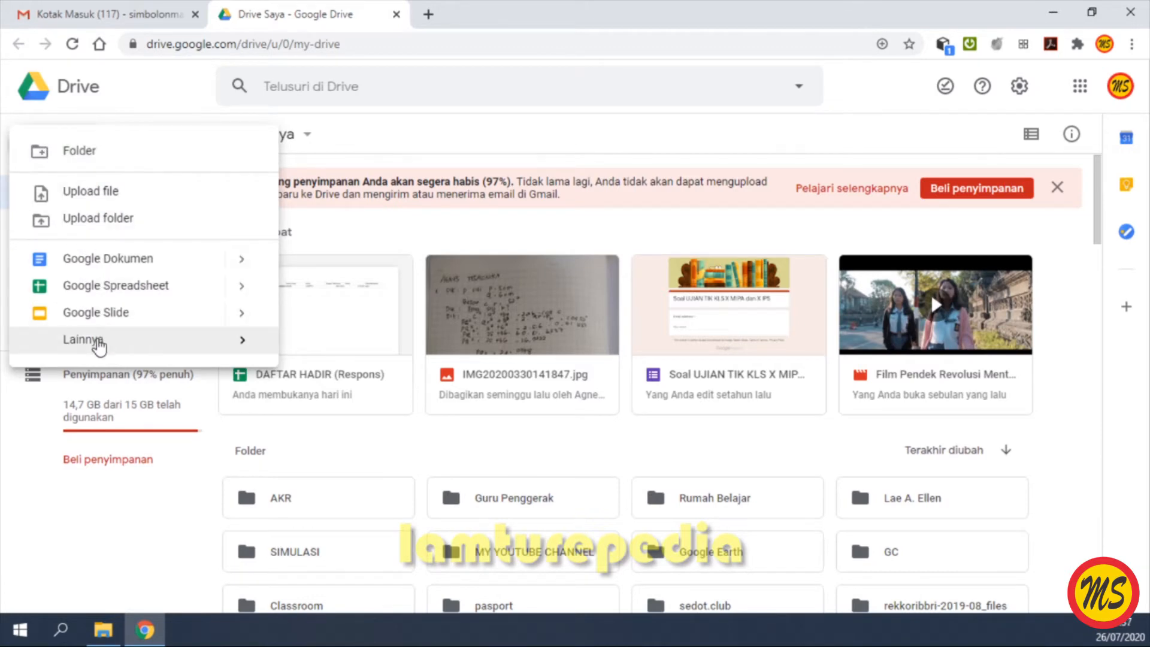
pyautogui.moveTo(97, 344)
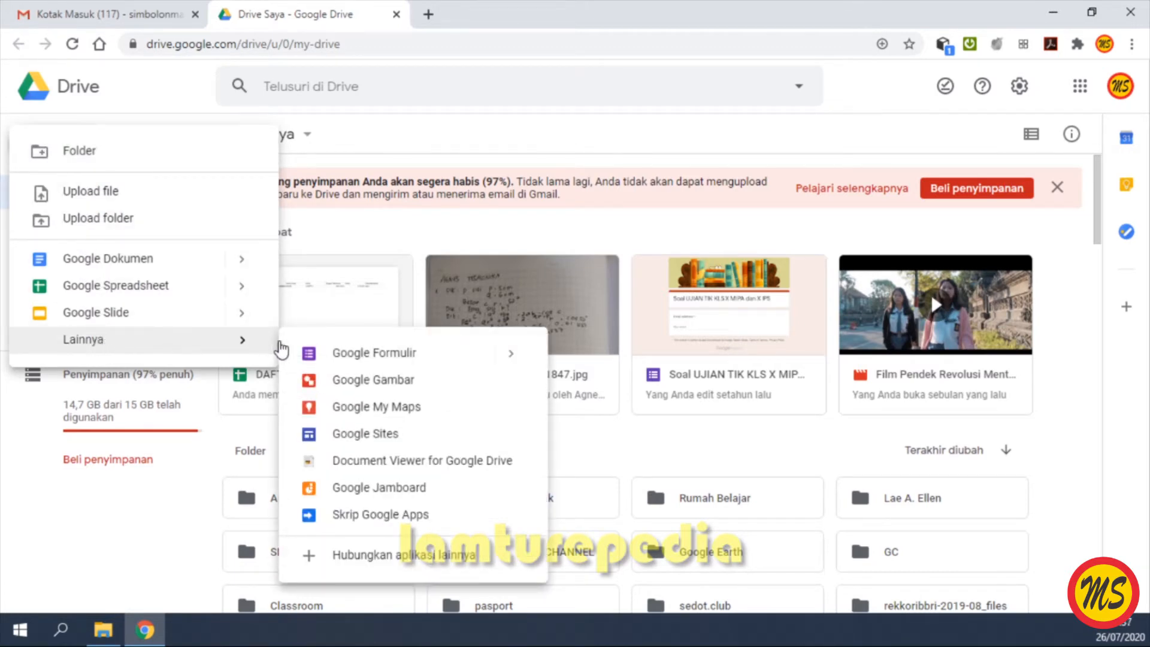
pyautogui.click(396, 358)
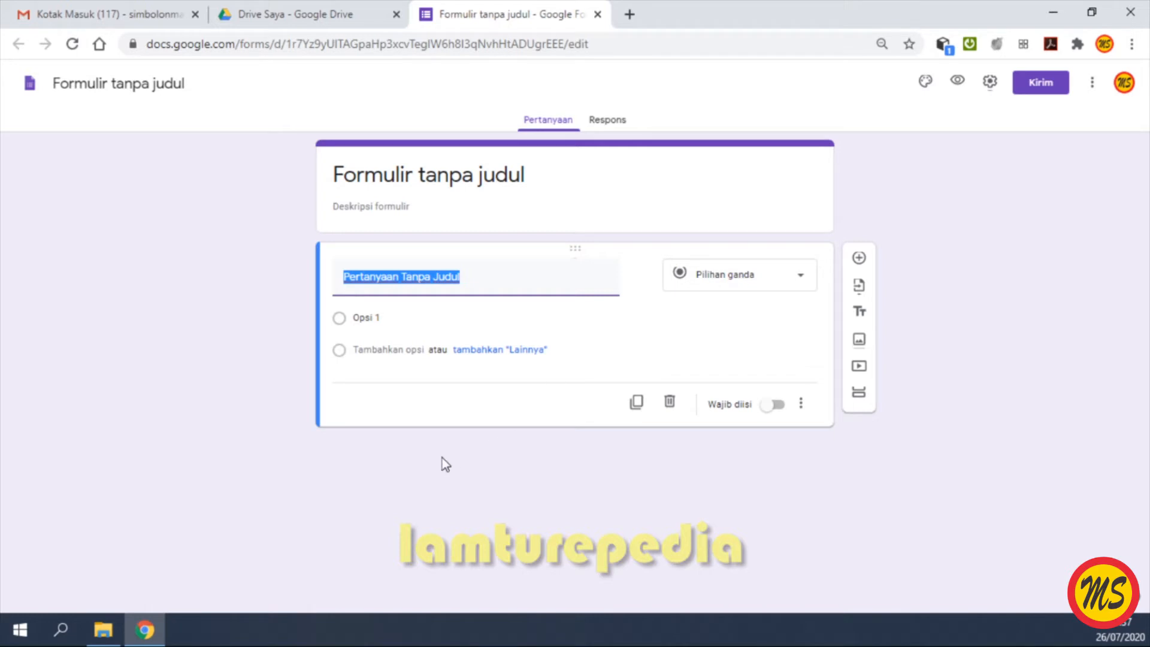
# - Title the form "DAFTAR HADIR SISWA" and enter "Mata Pelajaran Informatika" as its description
pyautogui.click(380, 178)
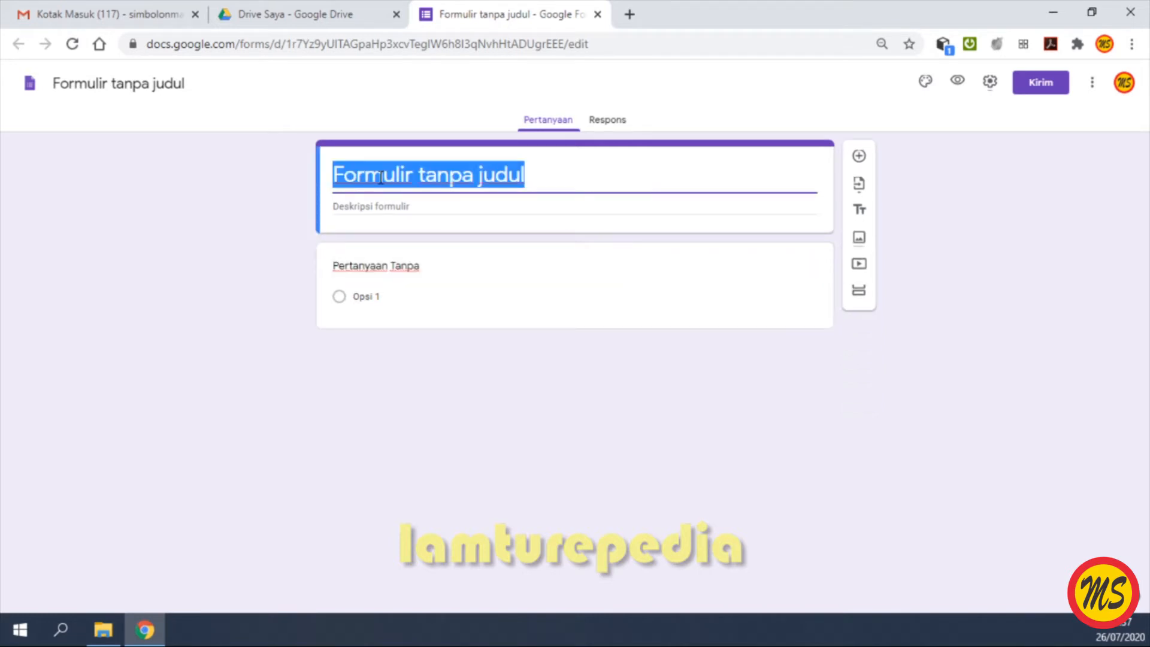
pyautogui.write('DAFTAR ')
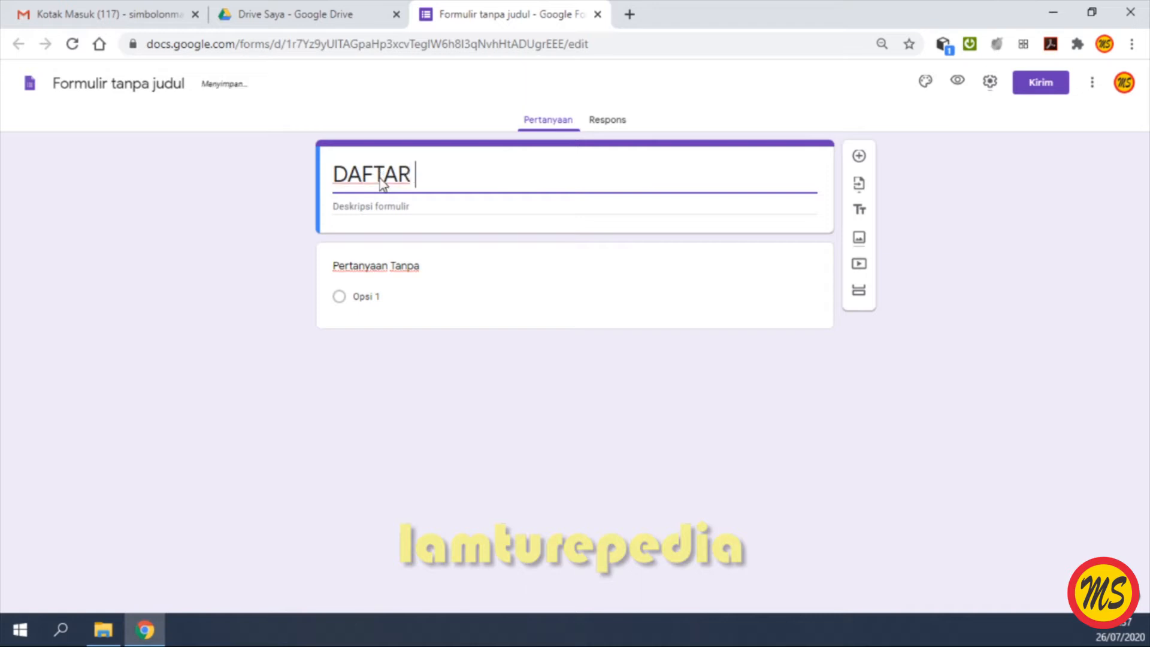
pyautogui.write('HADIR SI')
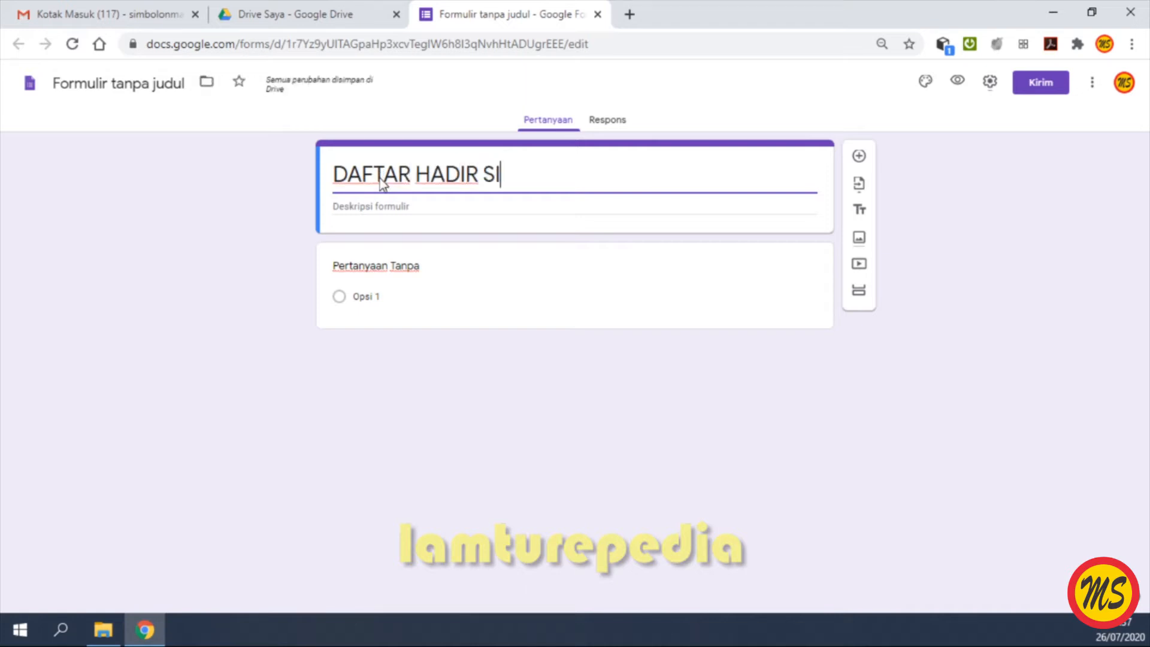
pyautogui.write('SWA')
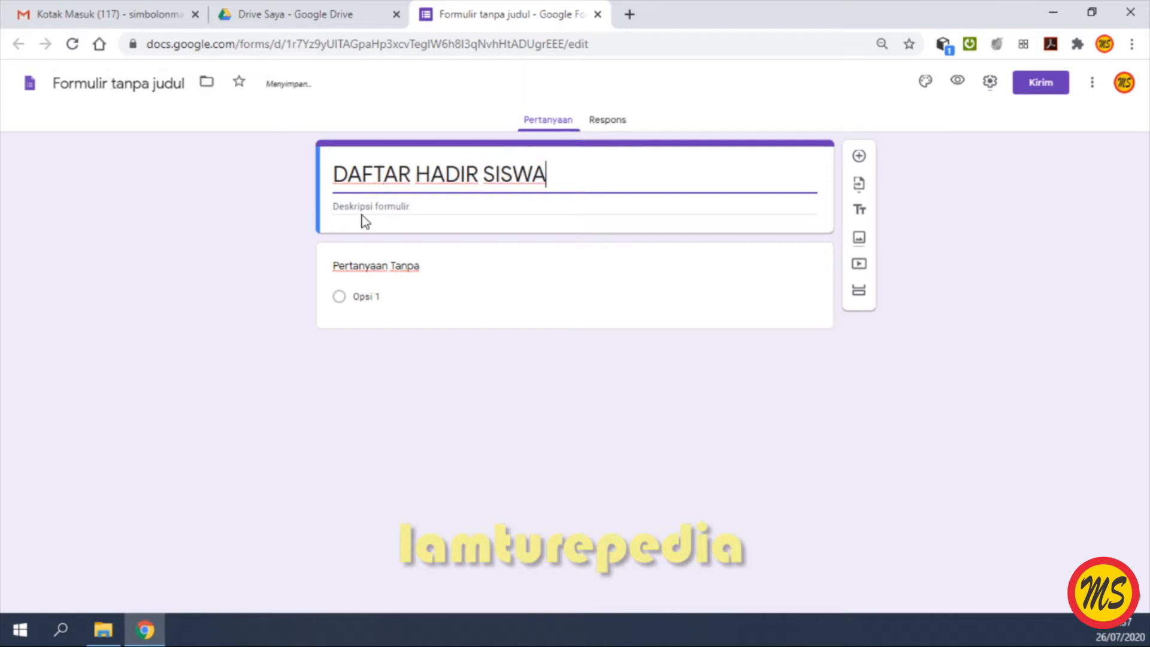
pyautogui.click(372, 207)
pyautogui.write('M')
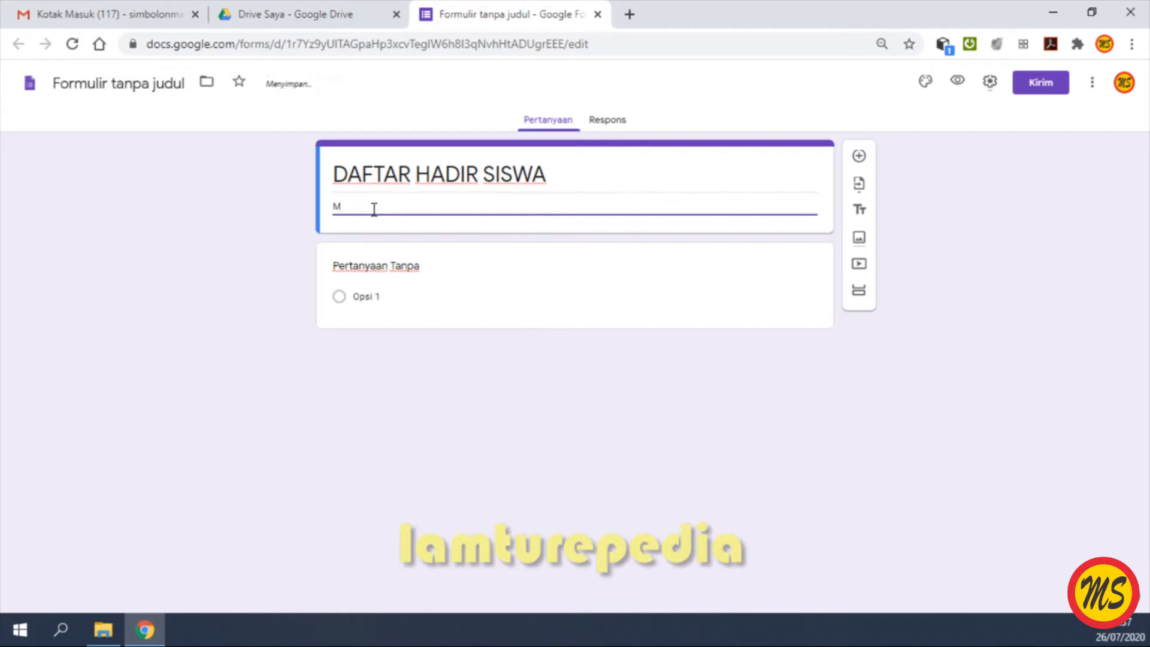
pyautogui.write('ata Pelajaran ')
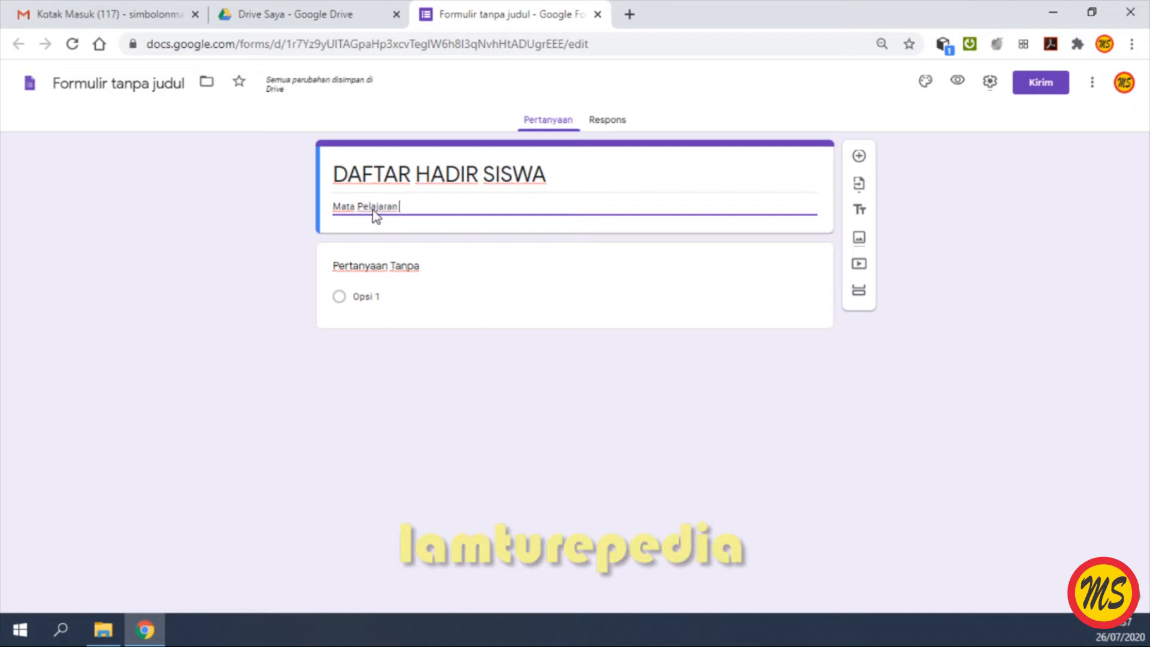
pyautogui.write('Informatika')
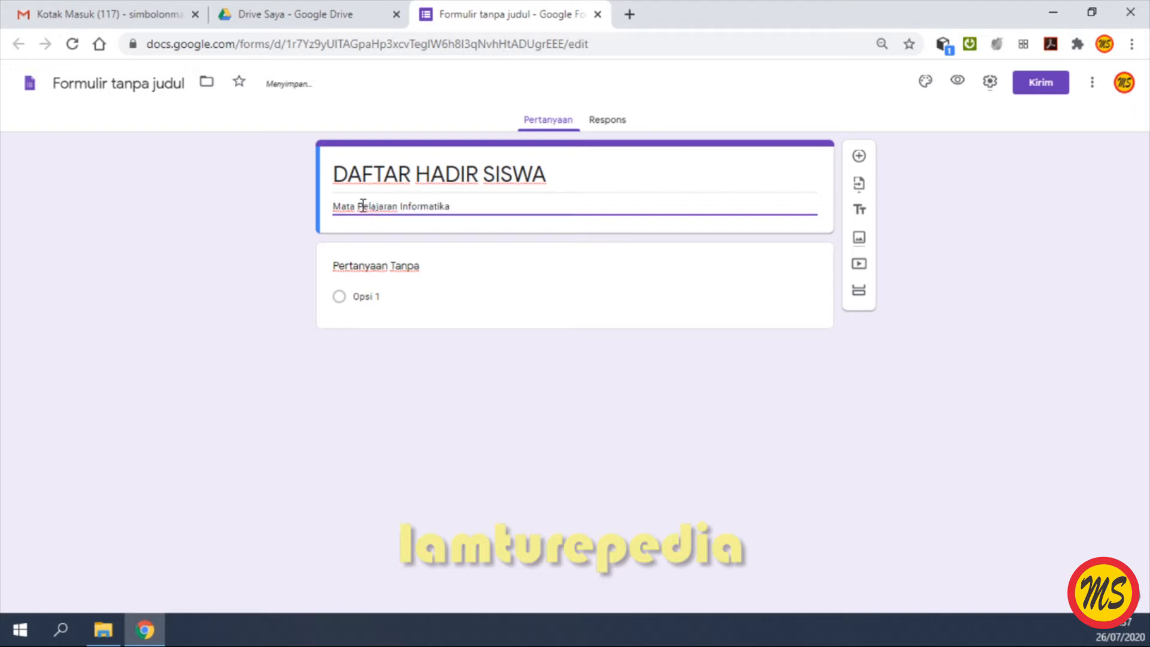
# - Rename the form's file from Formulir tanpa judul to "DAFTAR HADIR SISWA", matching the form title
pyautogui.tripleClick(367, 175)
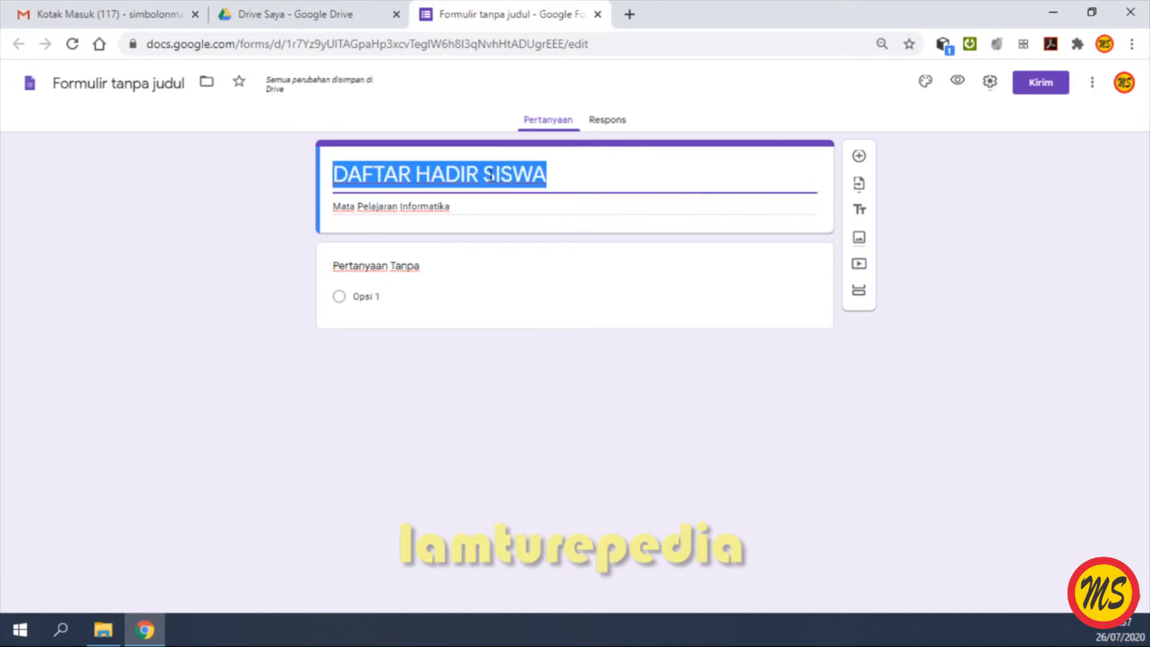
pyautogui.click(55, 84)
pyautogui.press('End')
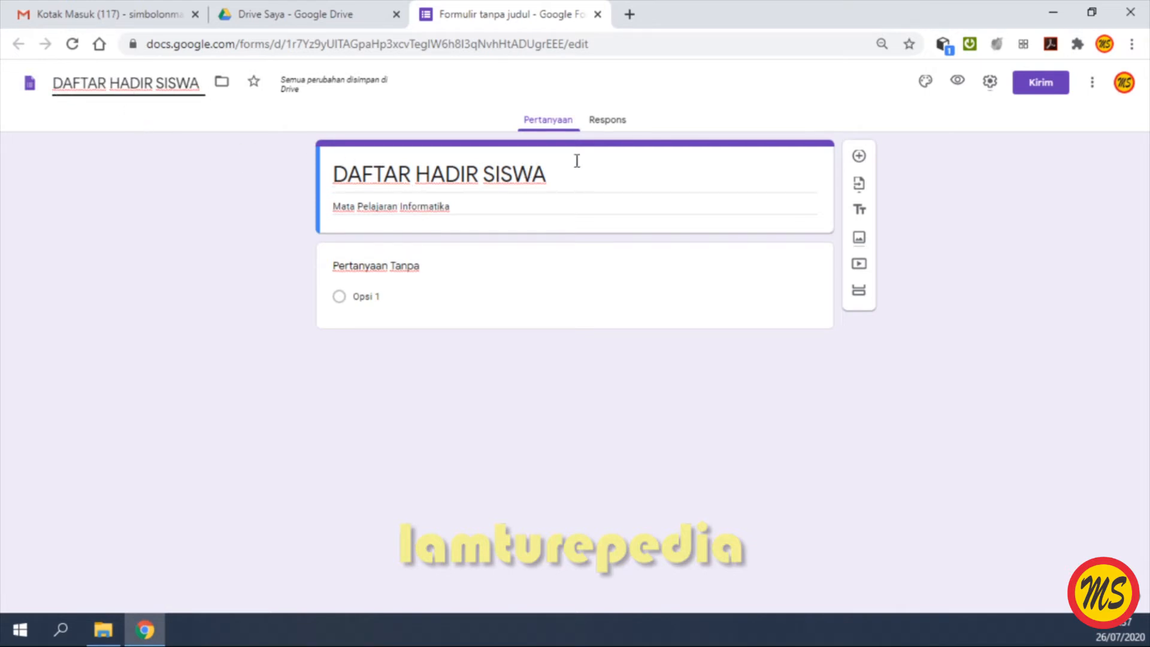
# - Name the first question "Nama Siswa" and set its answer type to Jawaban singkat
pyautogui.click(392, 265)
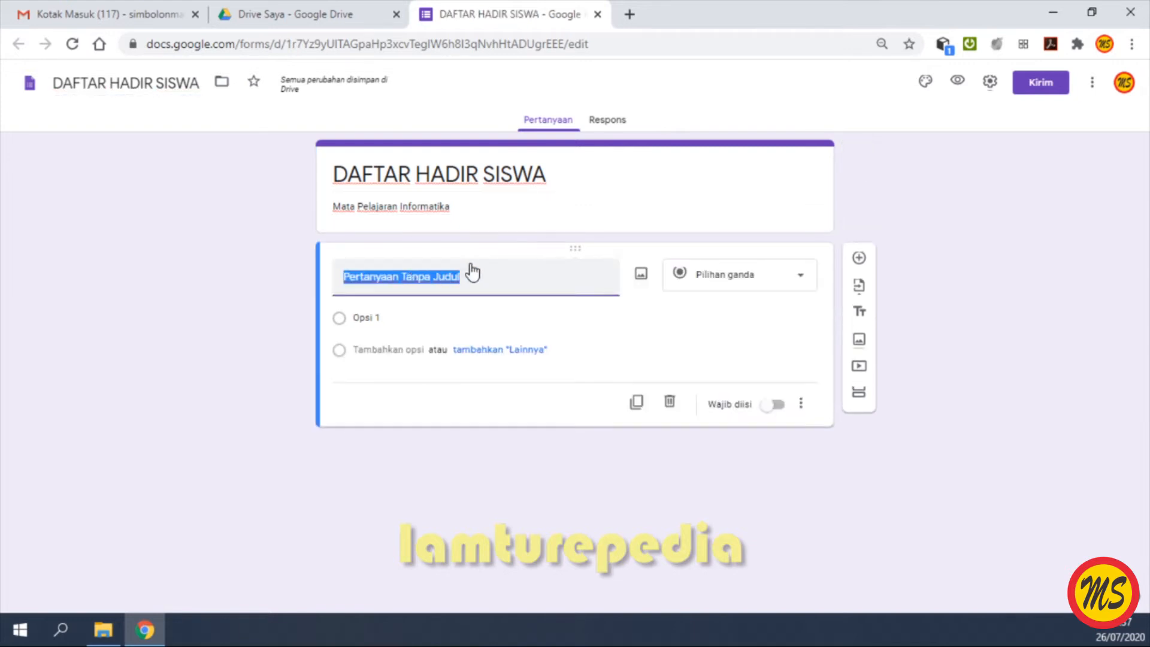
pyautogui.write('Nama')
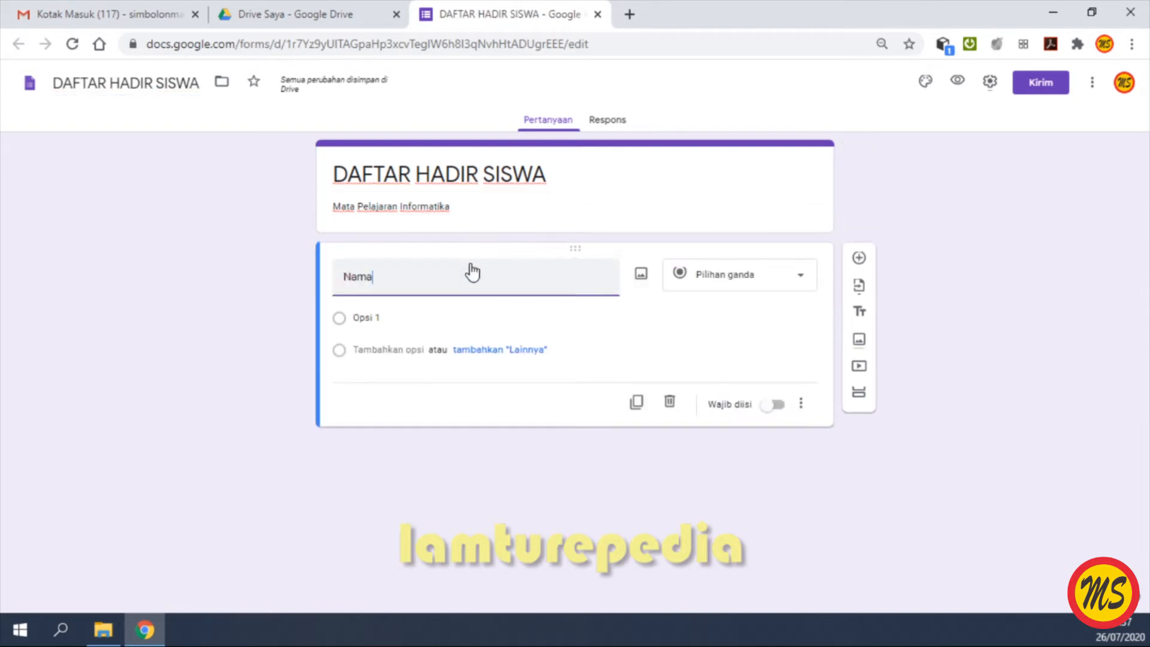
pyautogui.write(' Sisw')
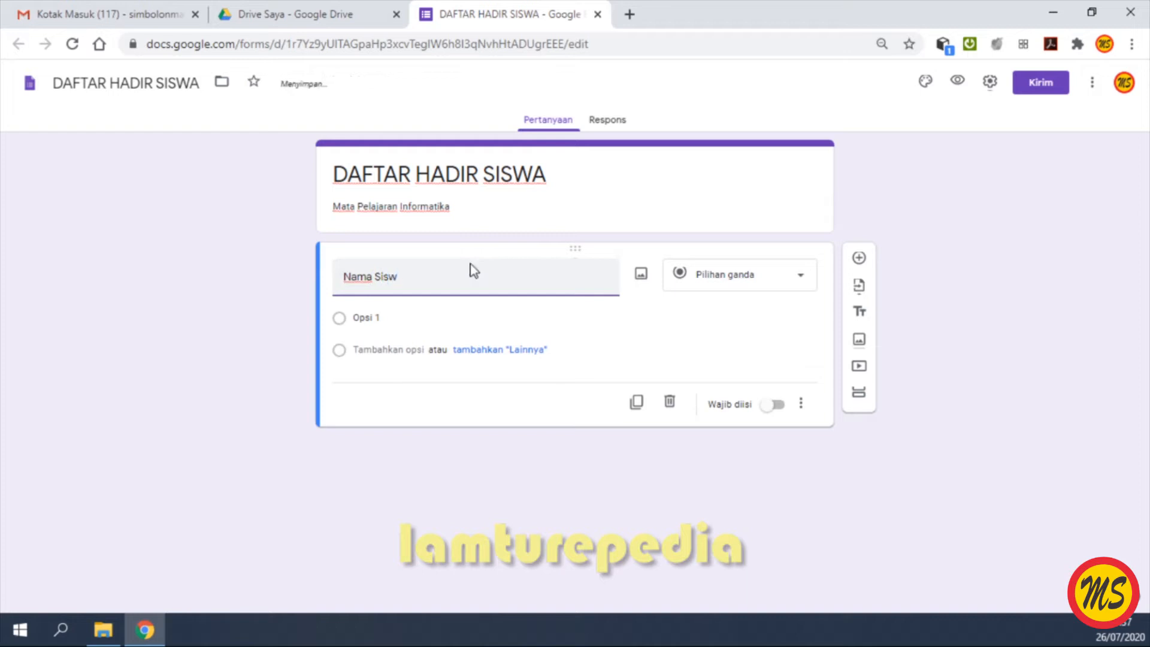
pyautogui.write('a')
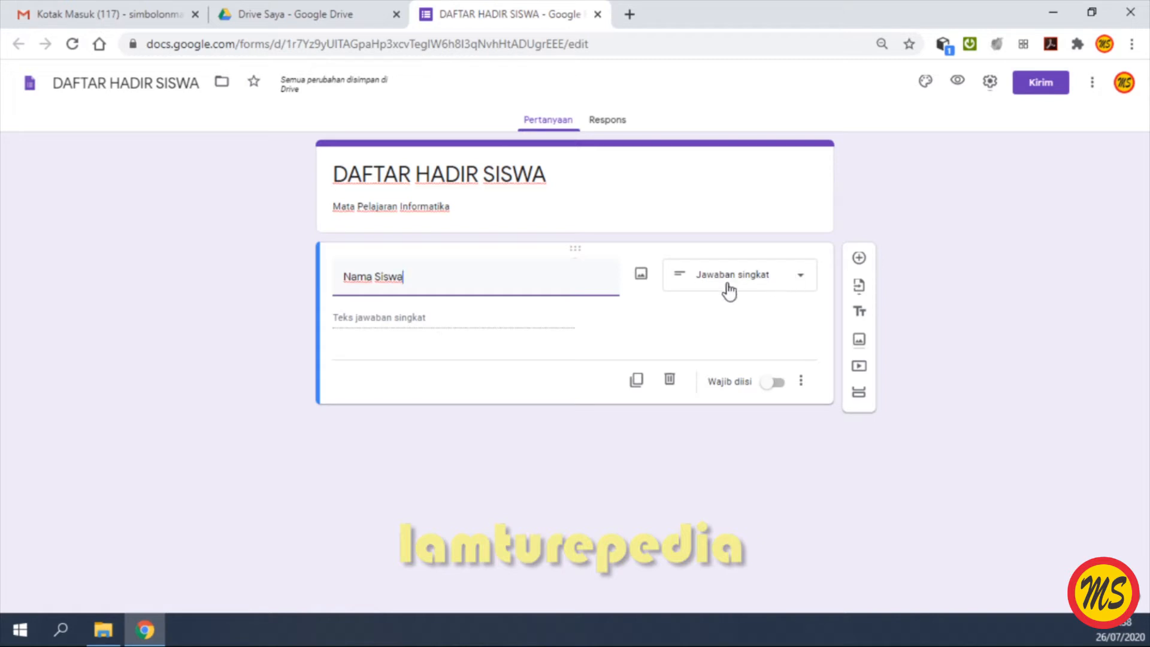
pyautogui.click(800, 278)
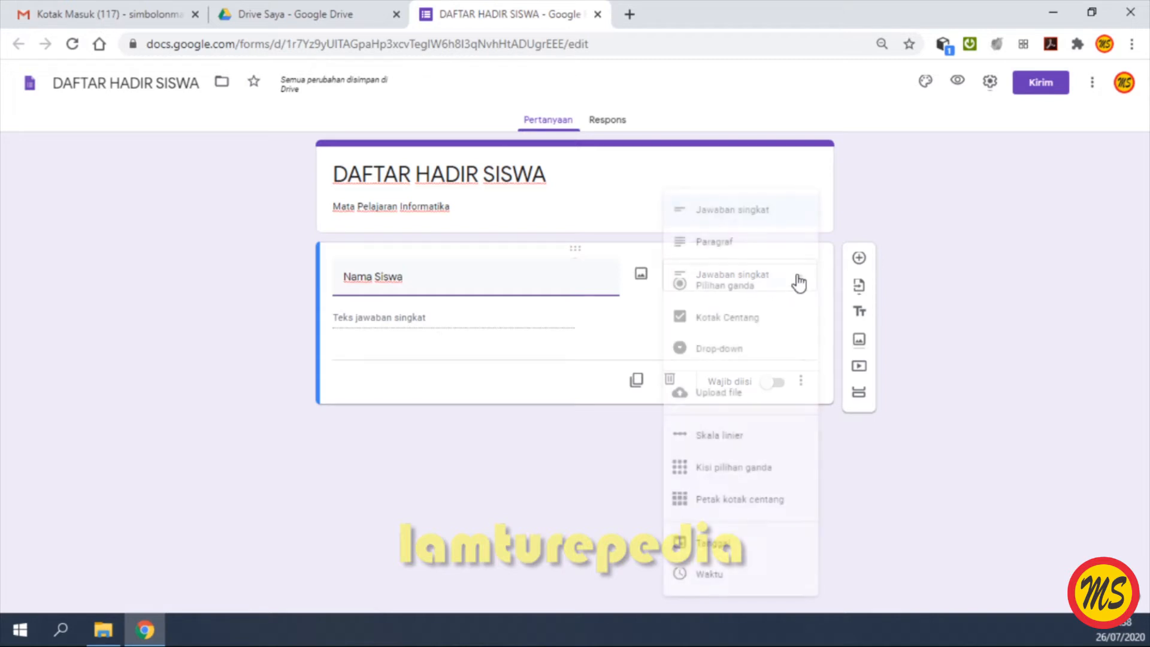
pyautogui.click(732, 224)
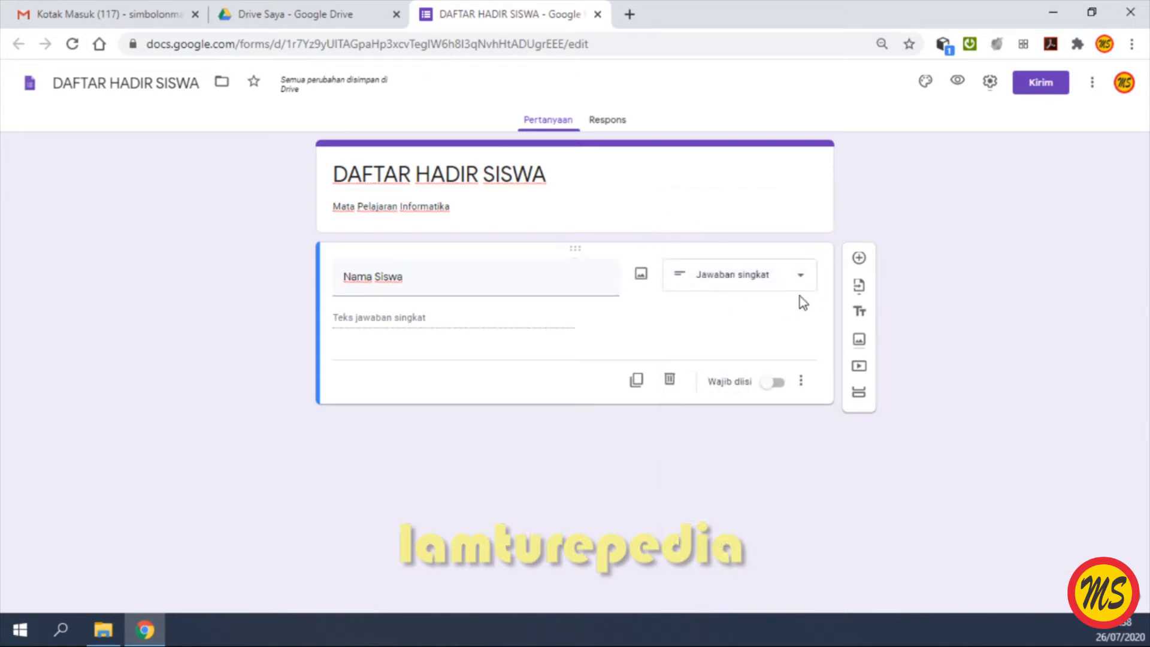
# - Add a second question "Kelas" of type Pilihan ganda, with "X-MIPA-1" as its first option
pyautogui.click(859, 259)
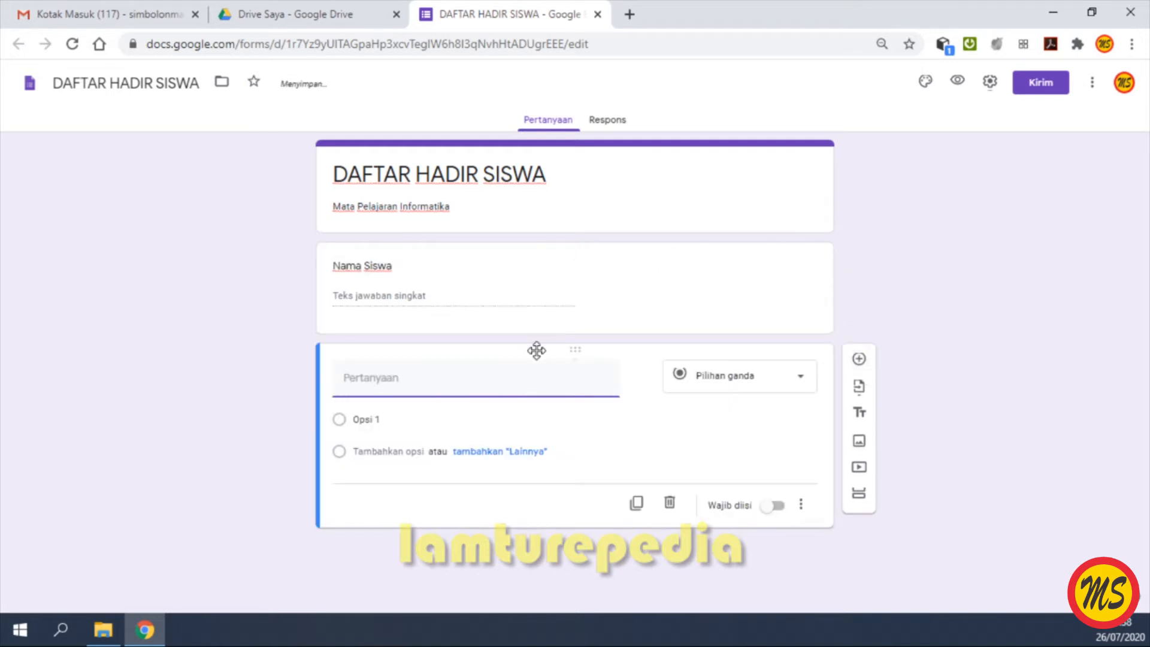
pyautogui.write('Kelas')
pyautogui.click(799, 377)
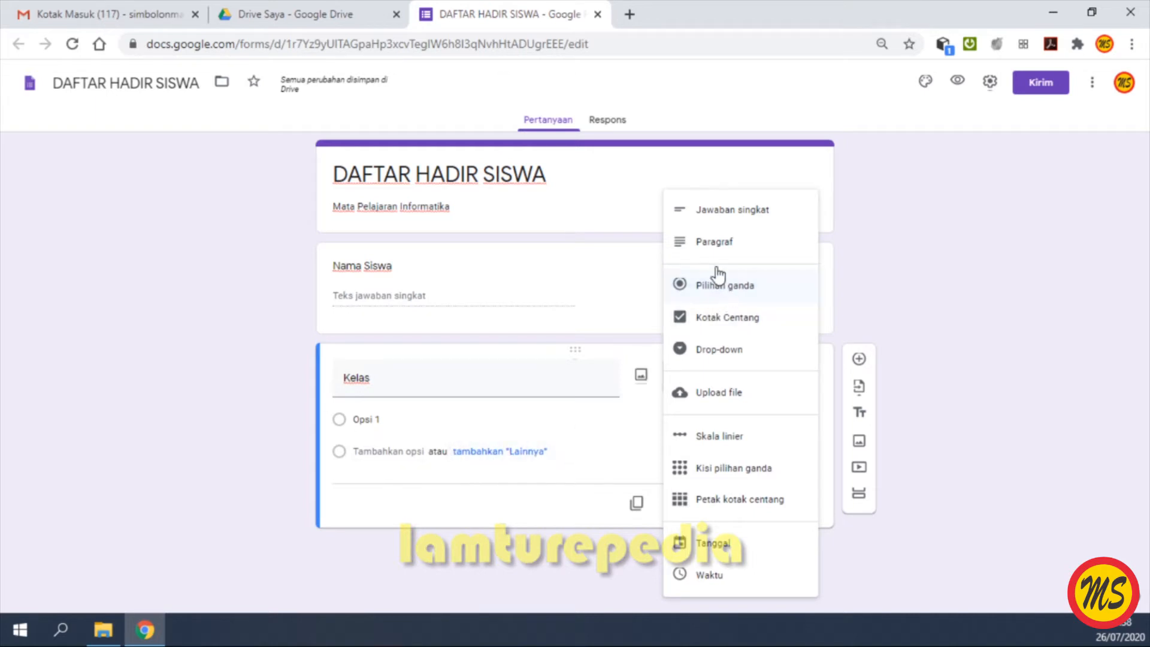
pyautogui.click(749, 288)
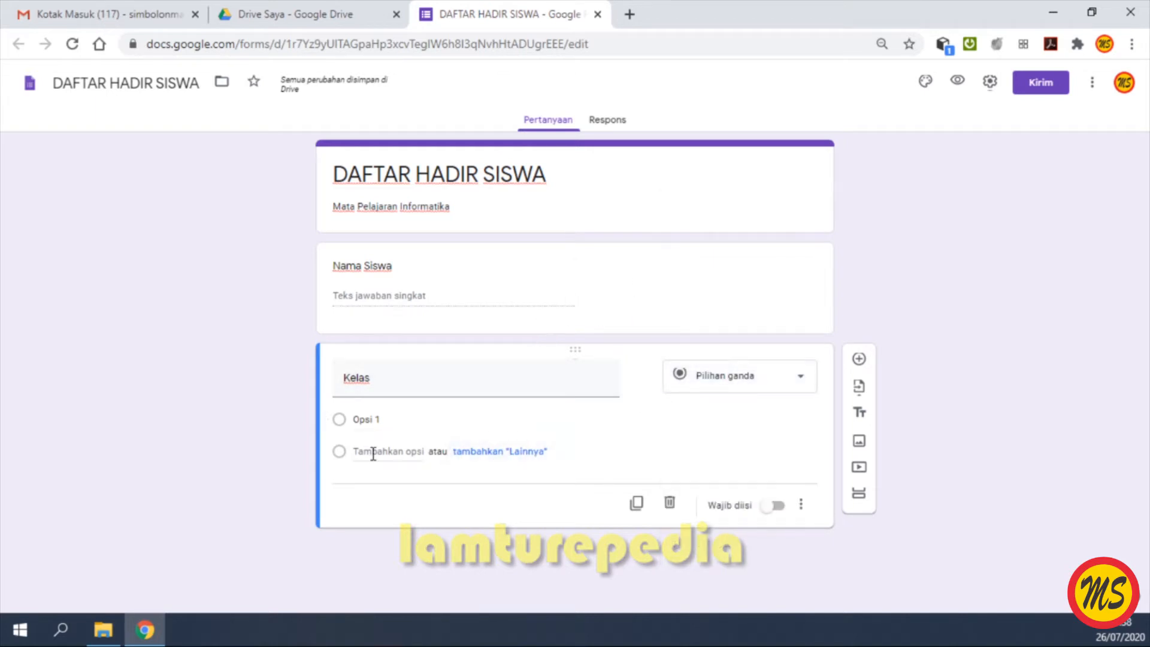
pyautogui.click(403, 420)
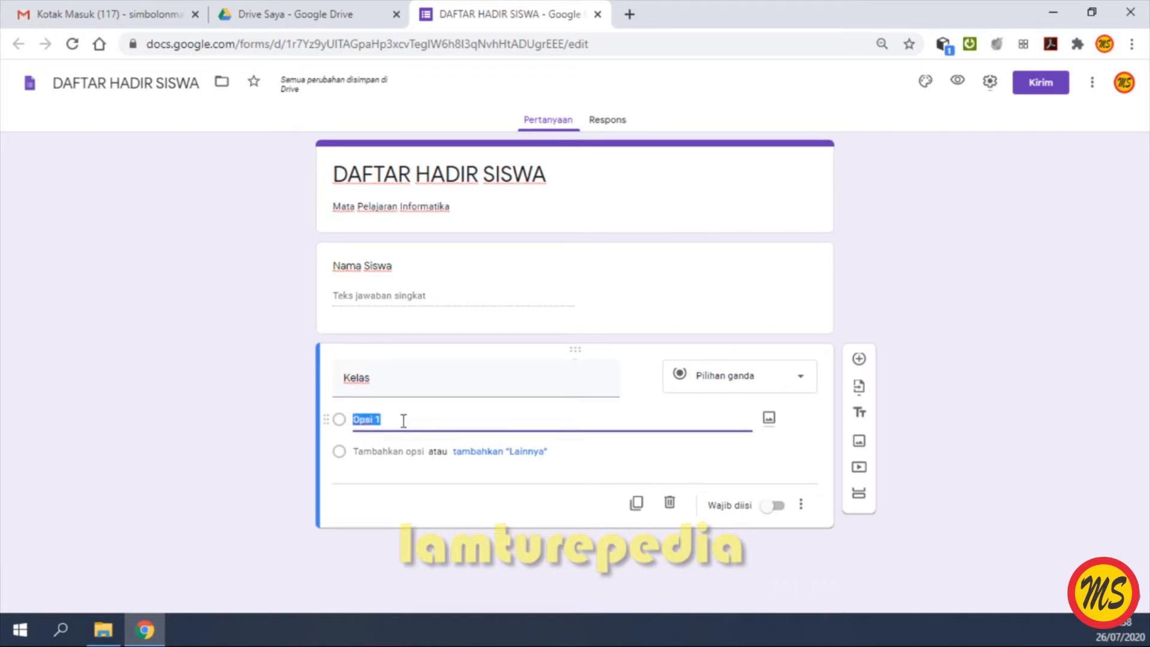
pyautogui.write('X-MIPA-1')
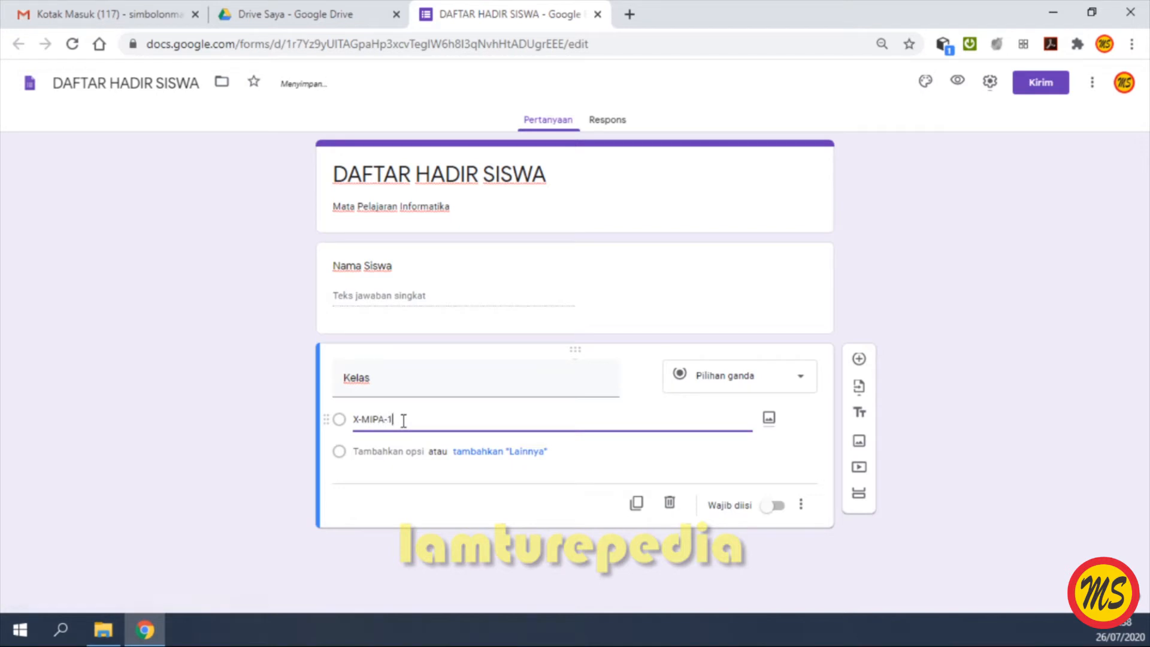
# - Add the options "X-MIPA-2", "X-ISP-1" and "X-IPS-2" to the Kelas question
pyautogui.click(381, 451)
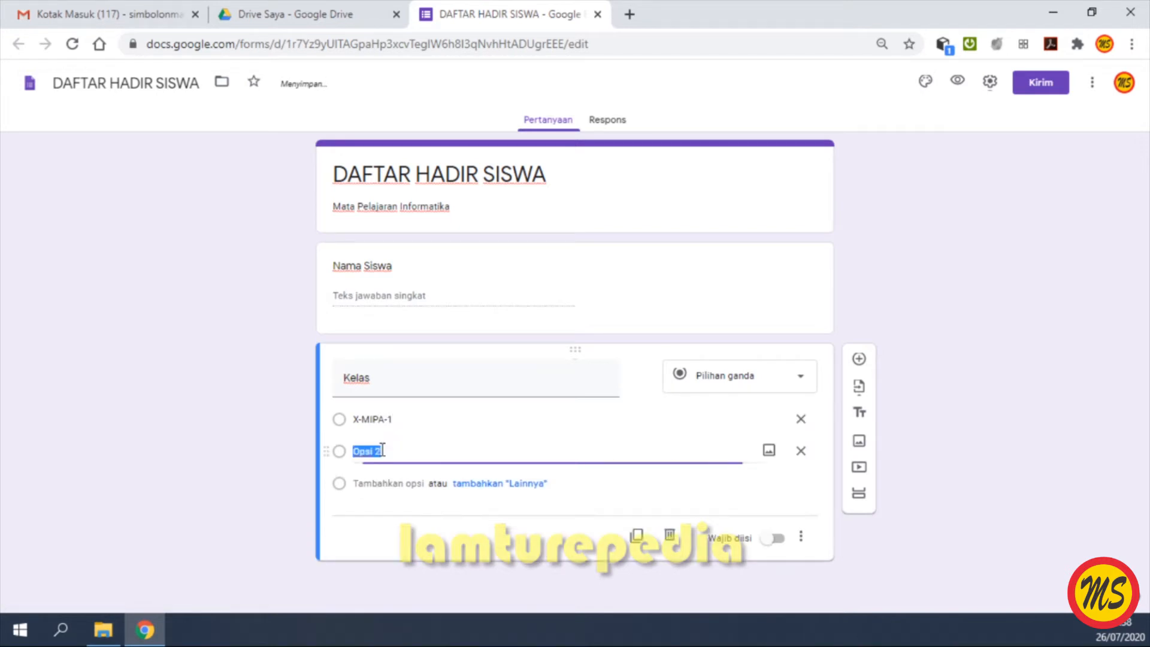
pyautogui.write('X-MIPA-2')
pyautogui.click(380, 483)
pyautogui.write('X-')
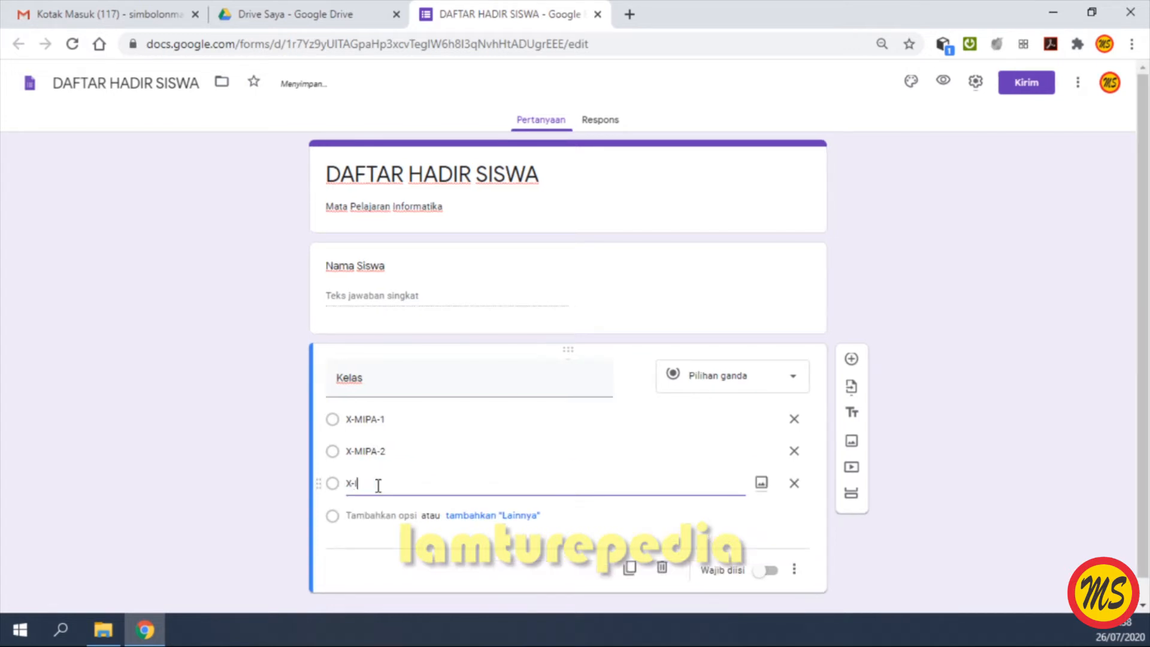
pyautogui.write('ISP-1')
pyautogui.click(371, 512)
pyautogui.write('X')
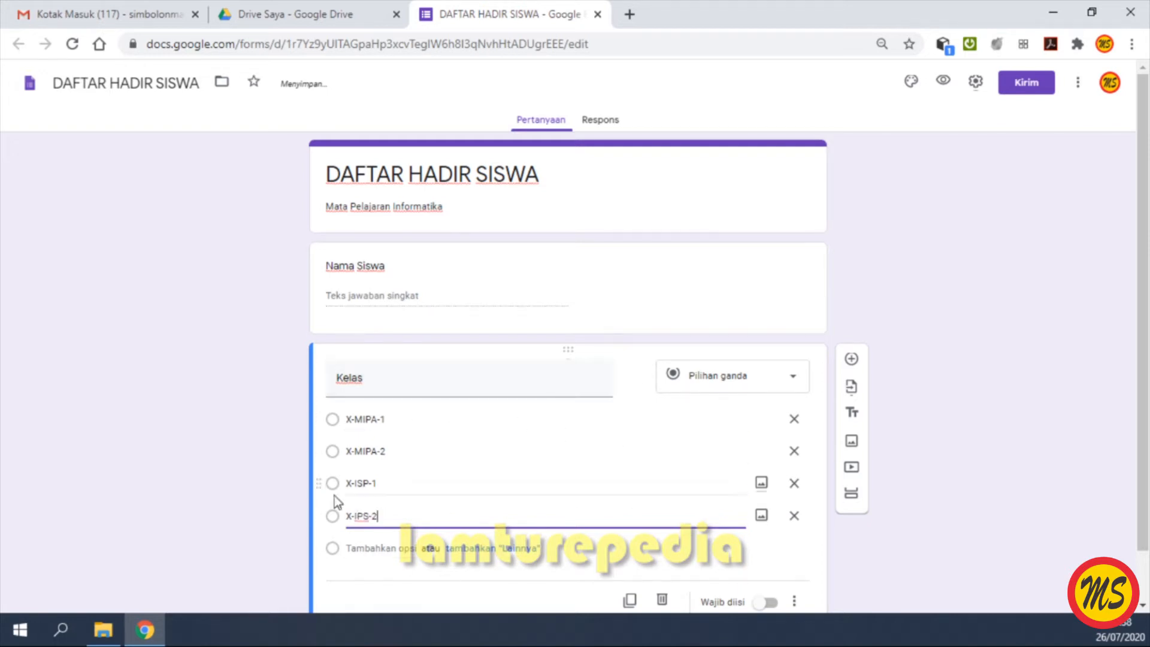
# - Add a third question named "Tanggal" with the answer type Tanggal
pyautogui.scroll(-1, 451, 516)
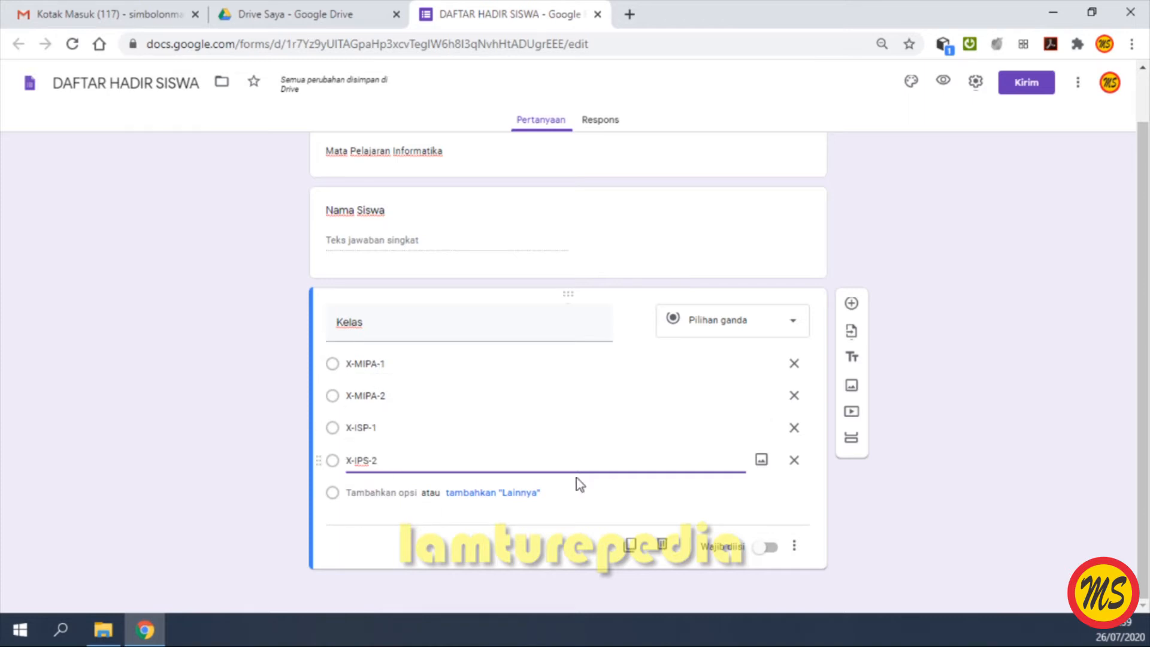
pyautogui.click(852, 304)
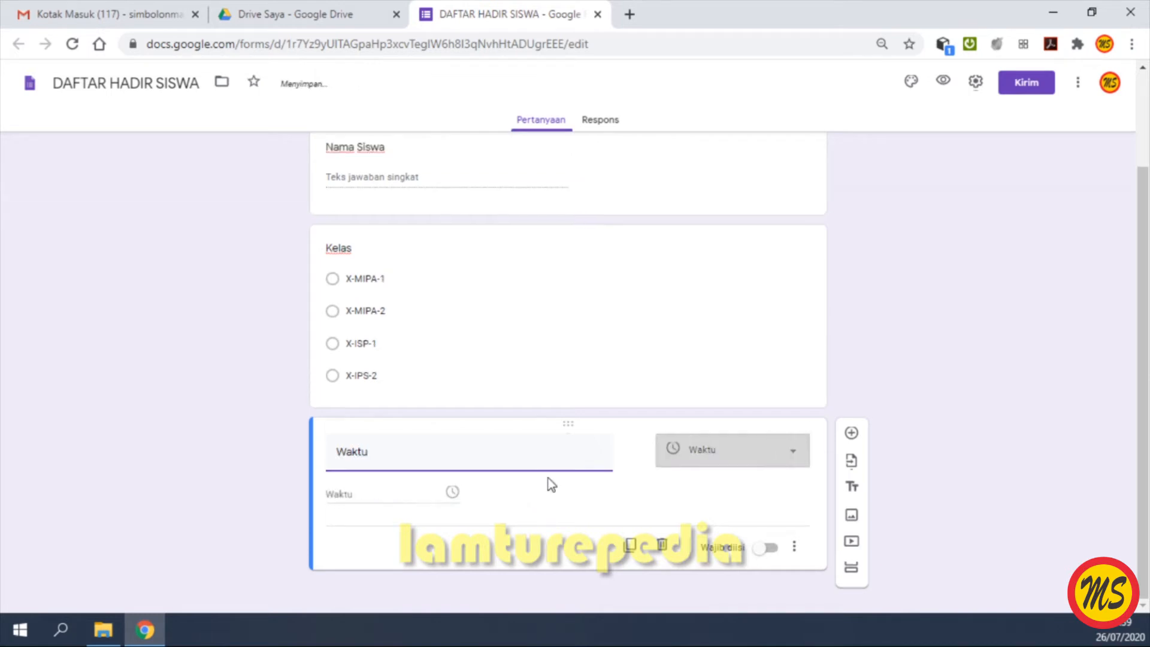
pyautogui.click(794, 458)
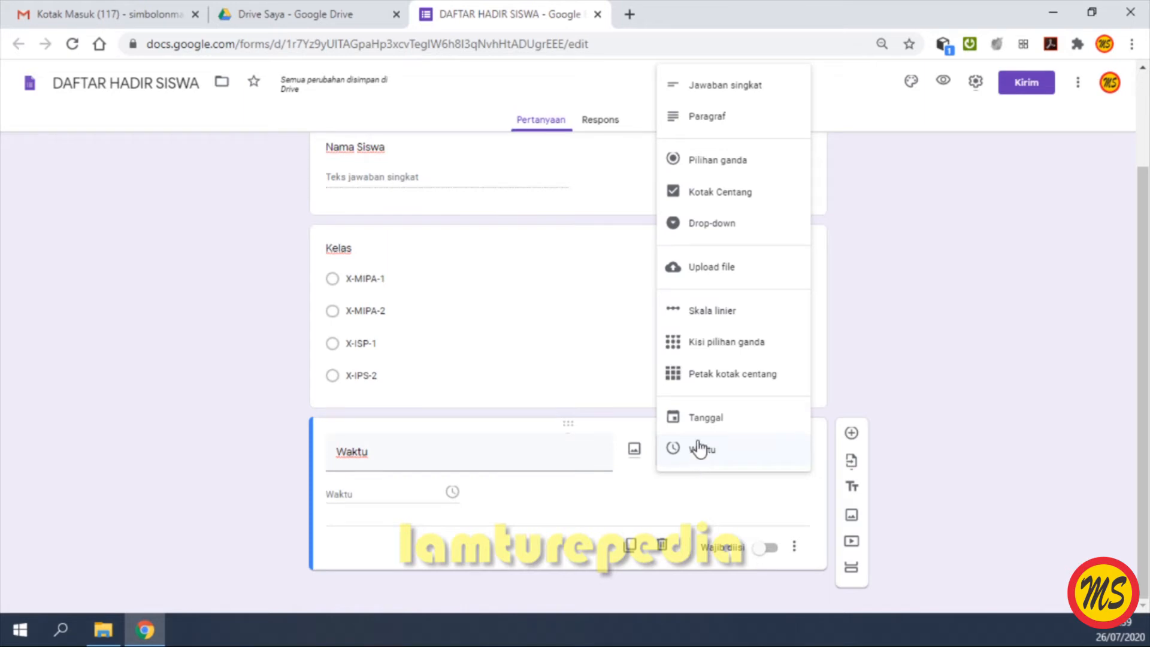
pyautogui.doubleClick(385, 456)
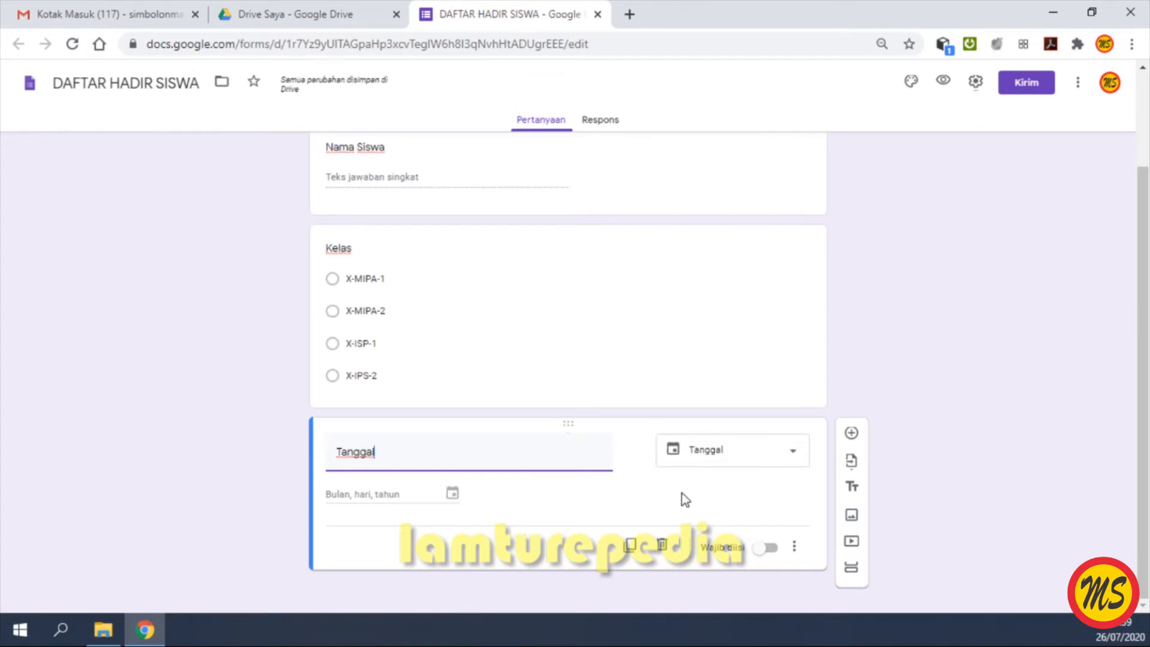
# - Add a question named "Waktu" below Tanggal with the answer type Waktu
pyautogui.click(851, 434)
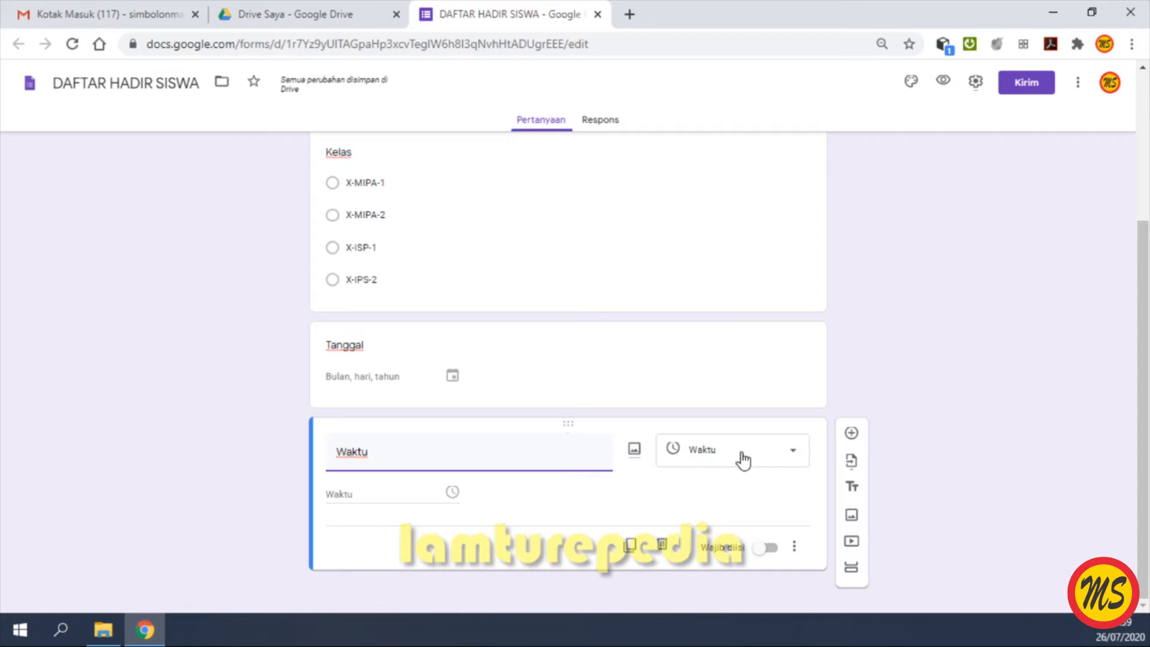
pyautogui.click(796, 459)
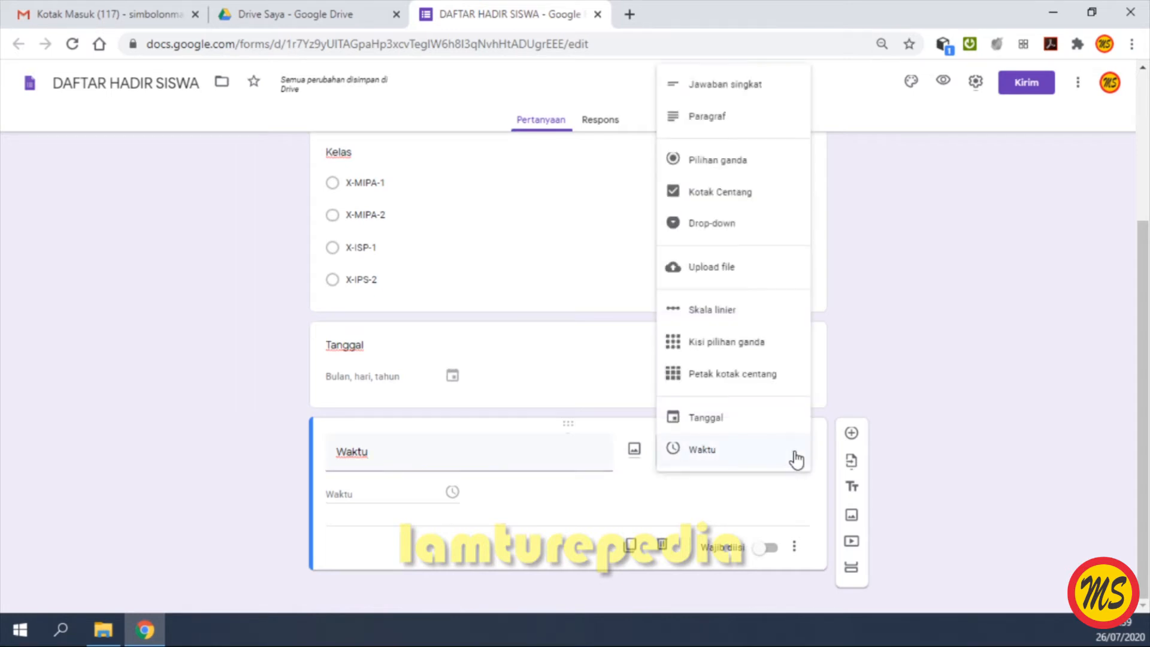
pyautogui.click(725, 456)
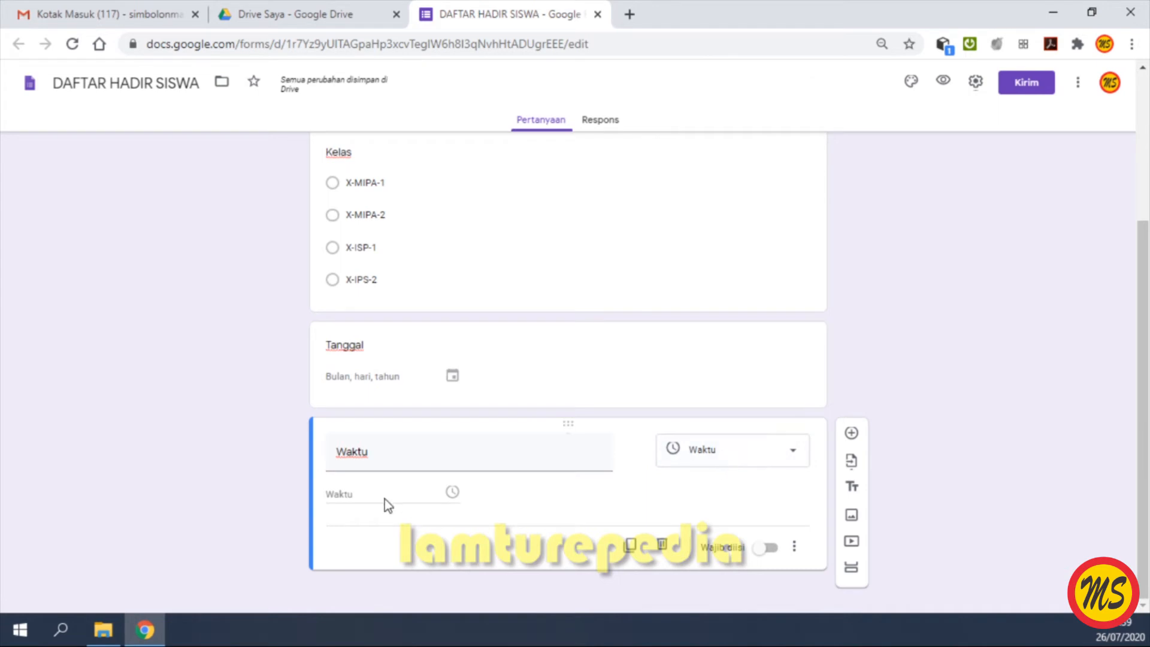
# - Add a question "Tandai Kehadiran" of type Kotak Centang with the single option "Hadir"
pyautogui.click(851, 434)
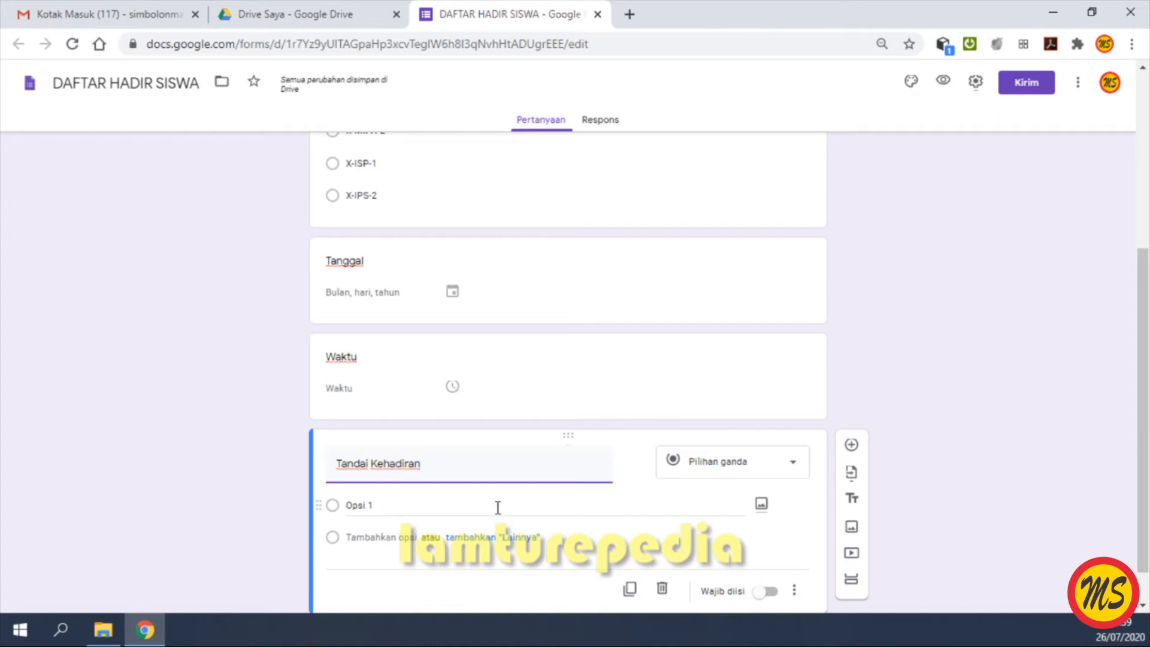
pyautogui.click(794, 466)
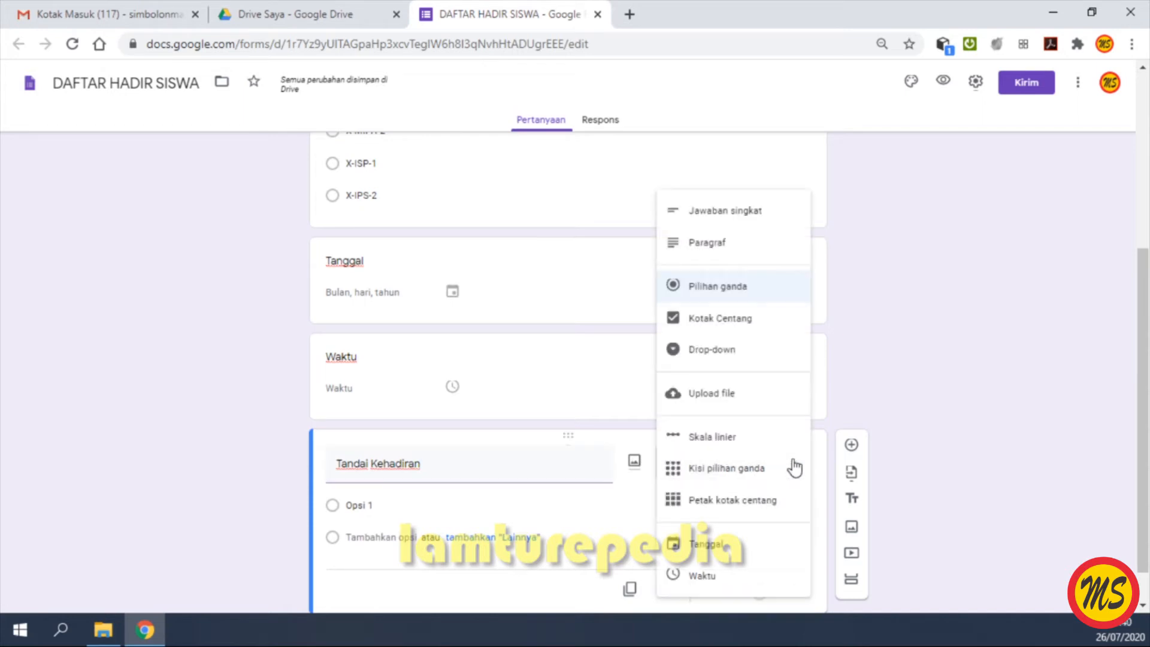
pyautogui.click(733, 326)
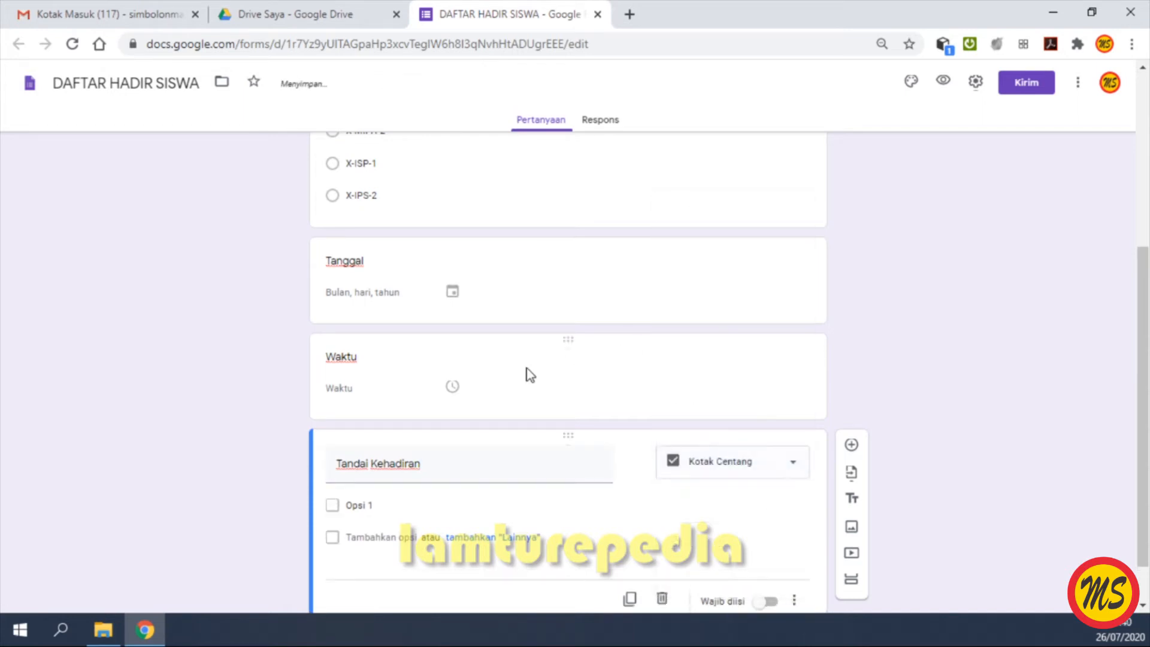
pyautogui.click(378, 506)
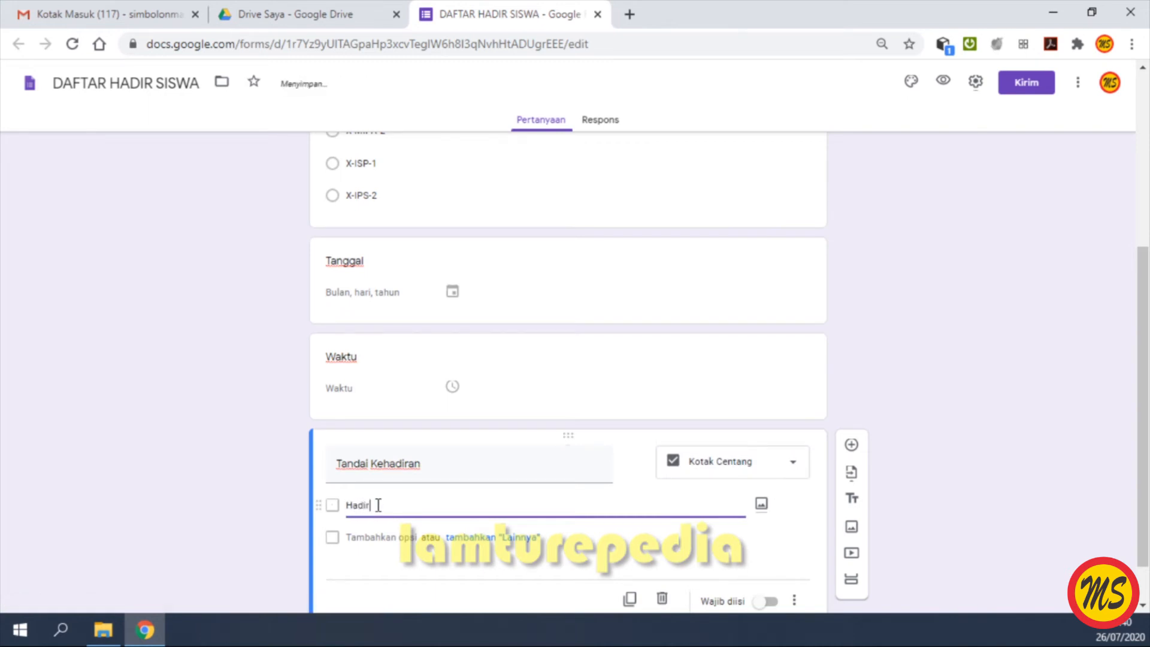
pyautogui.write('Hadir')
# - Make the Nama Siswa and Kelas questions required (Wajib diisi)
pyautogui.scroll(4, 523, 443)
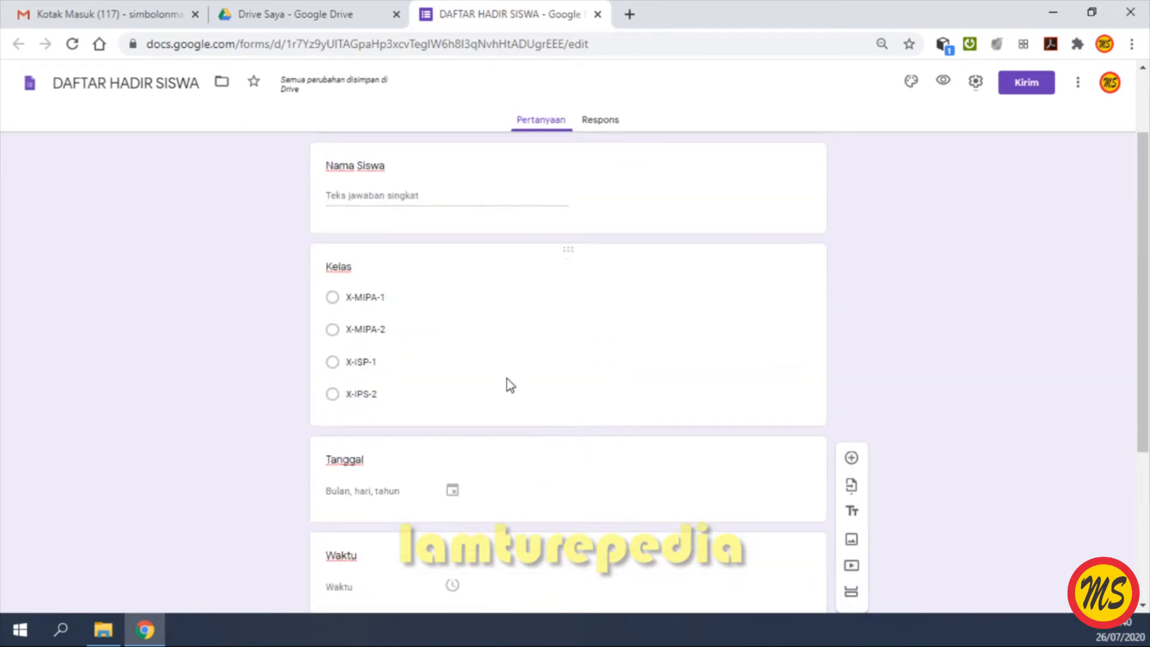
pyautogui.scroll(2, 507, 378)
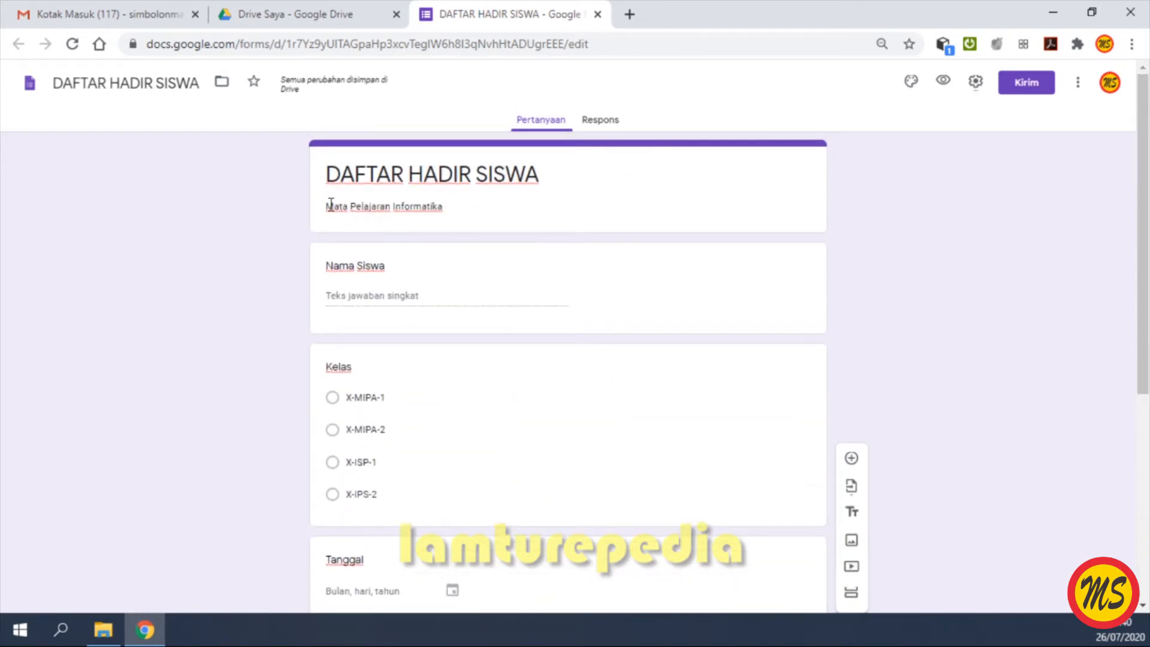
pyautogui.click(475, 287)
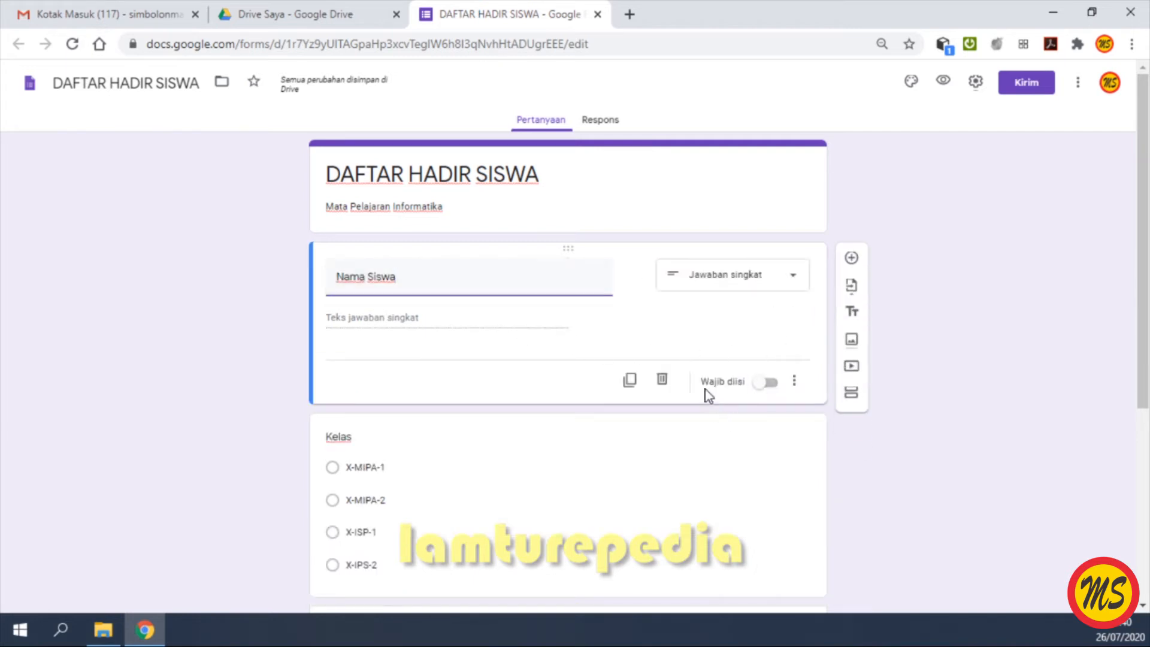
pyautogui.click(771, 384)
pyautogui.scroll(-2, 674, 397)
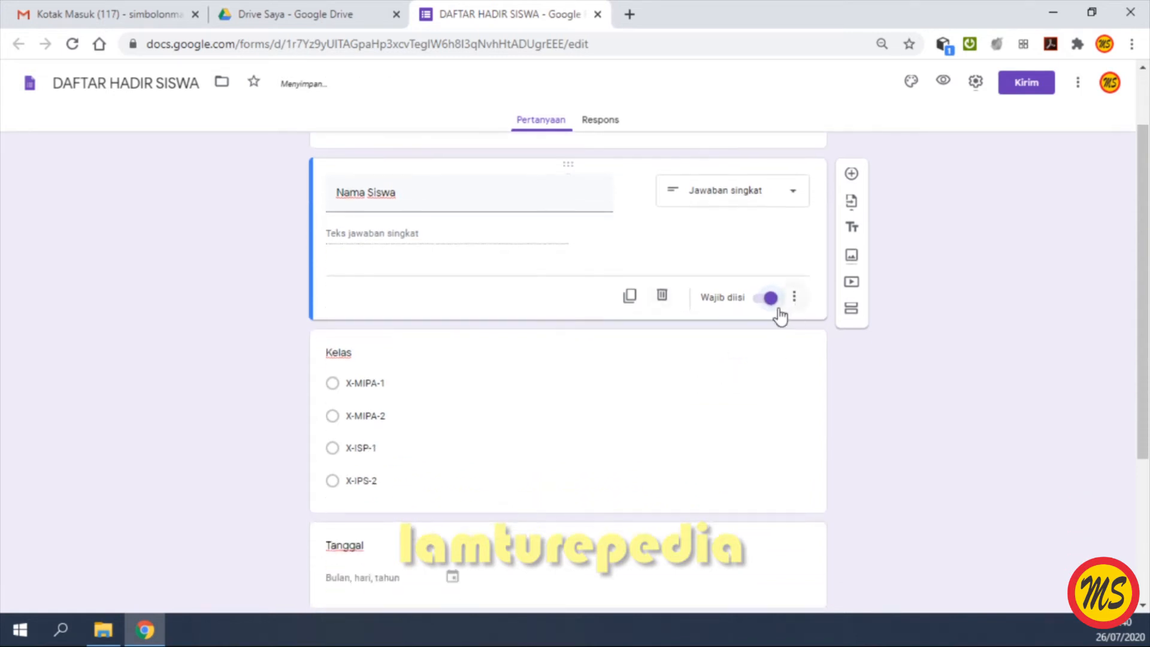
pyautogui.scroll(-1, 709, 329)
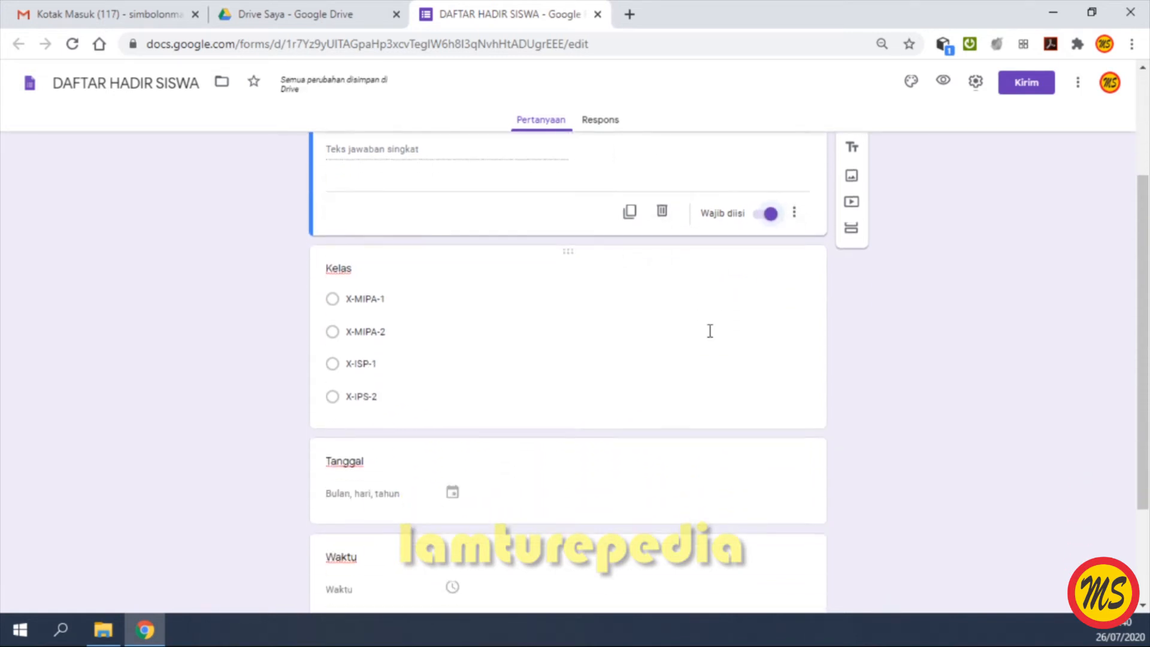
pyautogui.click(487, 329)
pyautogui.click(765, 438)
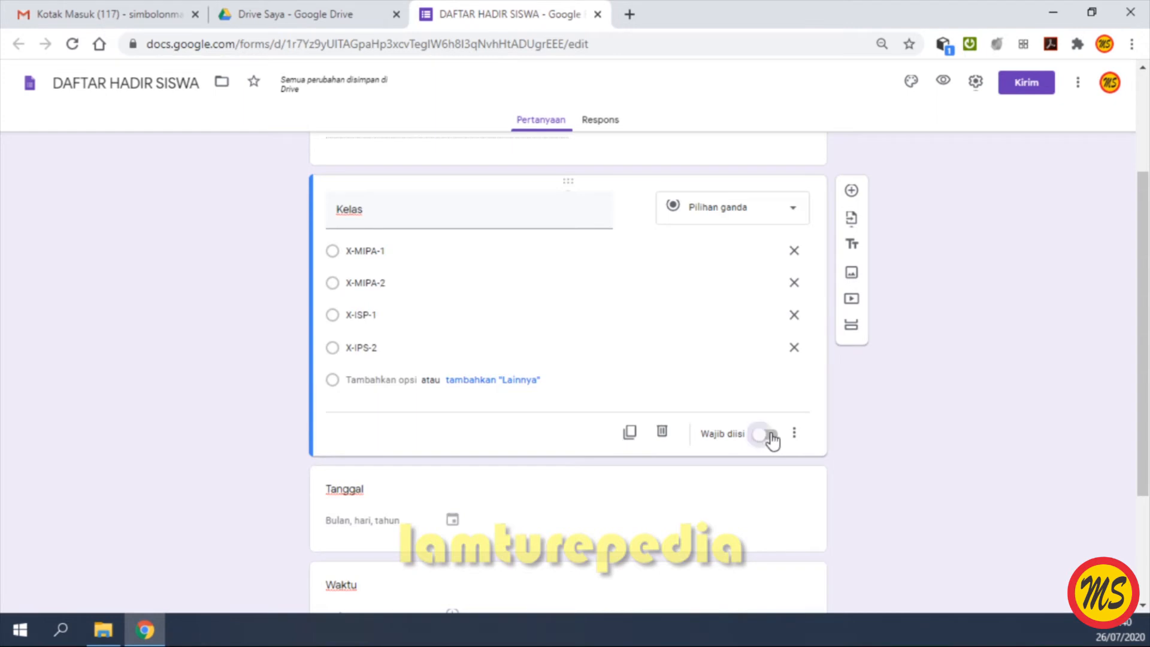
# - Make the Tanggal, Waktu and Tandai Kehadiran questions required (Wajib diisi)
pyautogui.scroll(-3, 676, 406)
pyautogui.click(522, 305)
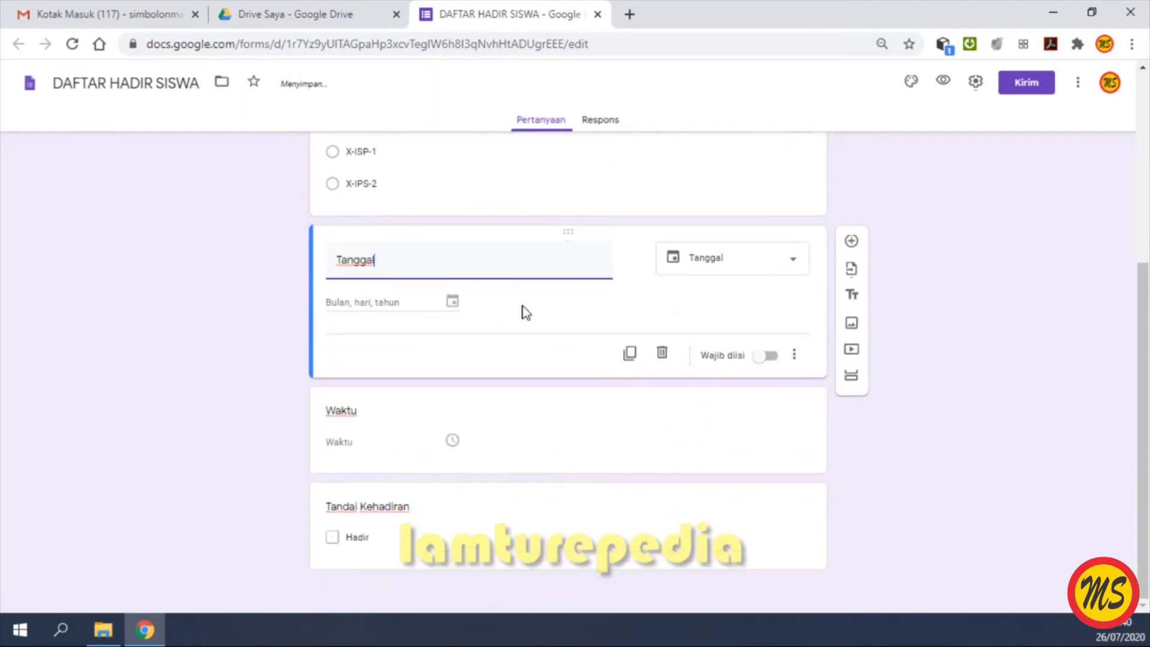
pyautogui.click(769, 357)
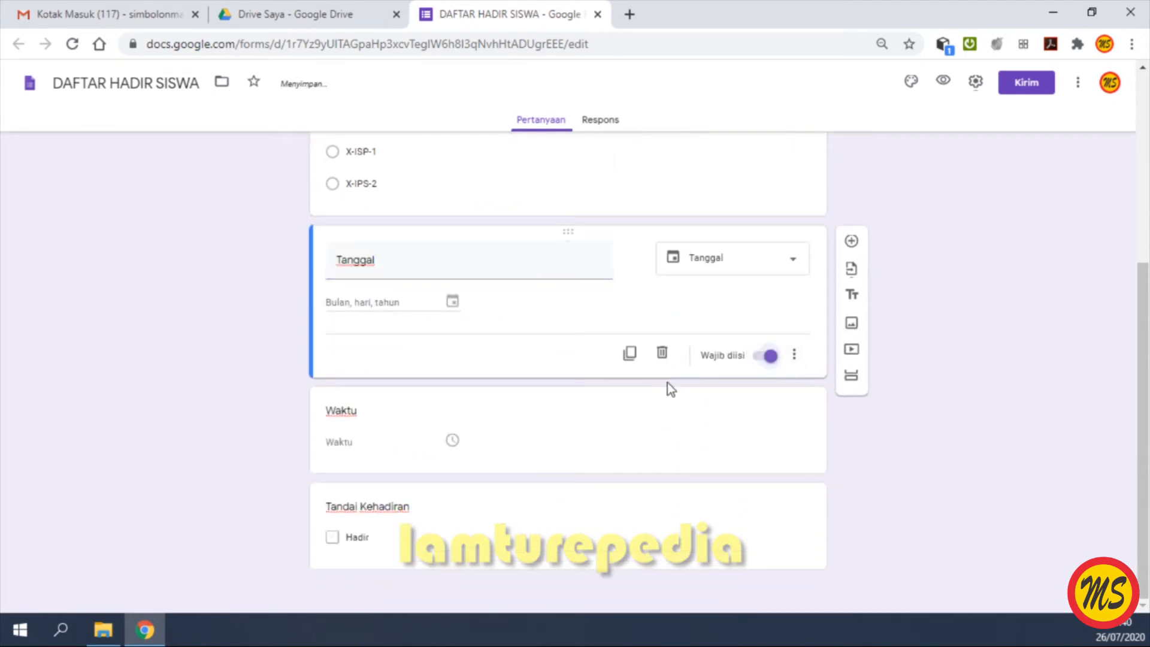
pyautogui.click(539, 426)
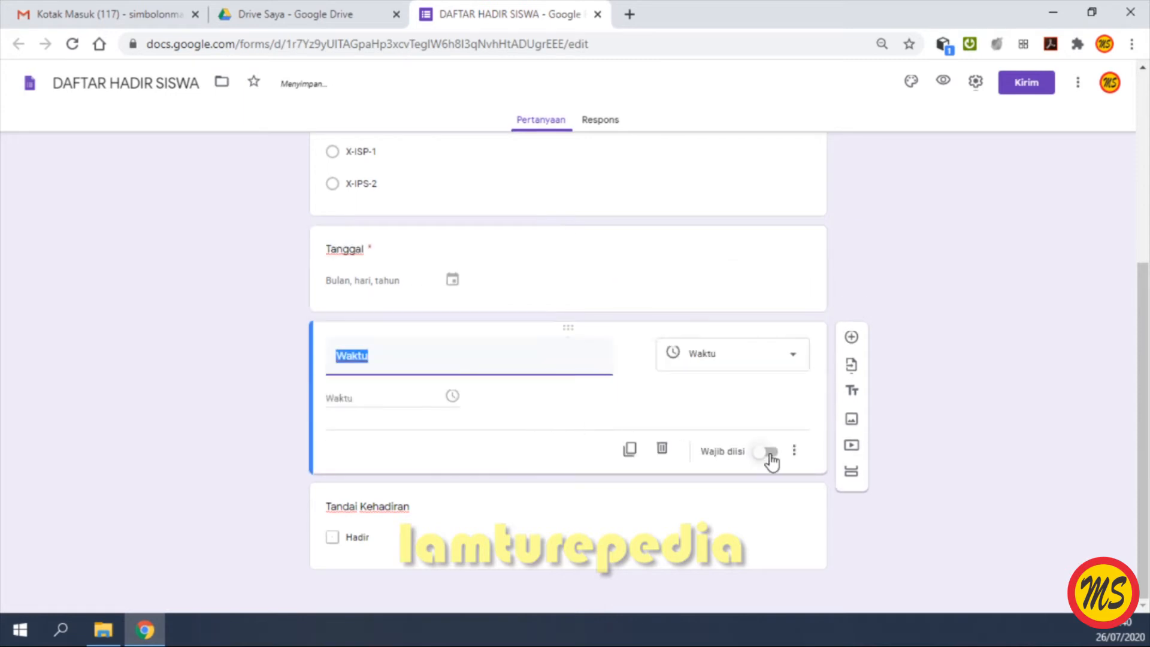
pyautogui.click(493, 507)
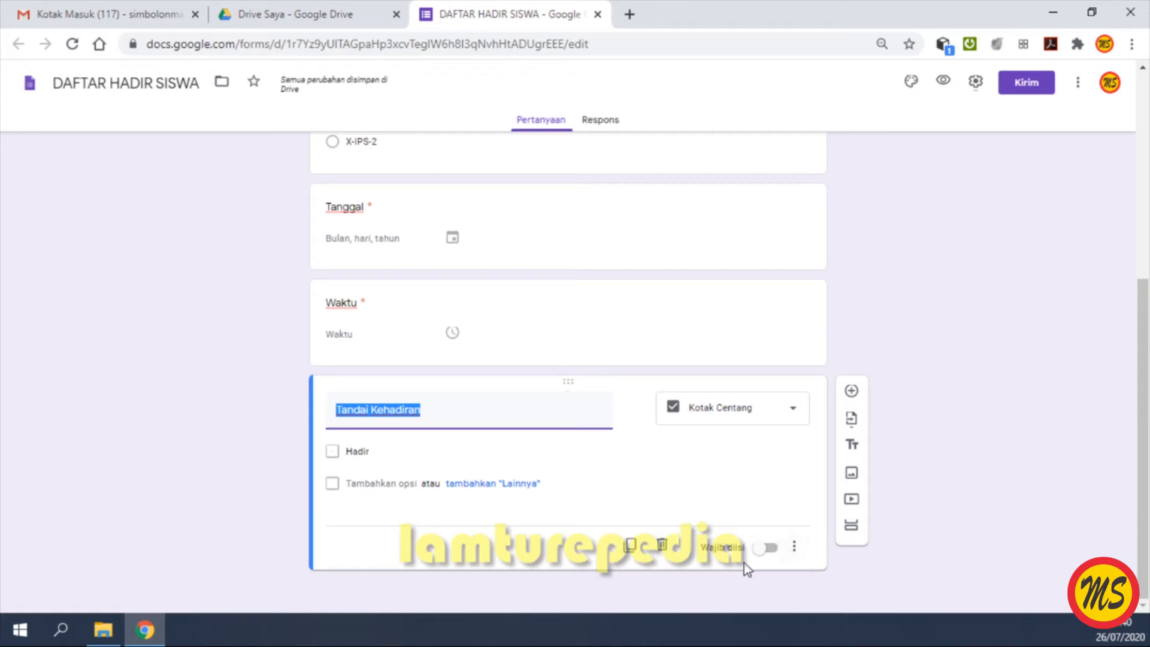
pyautogui.click(771, 548)
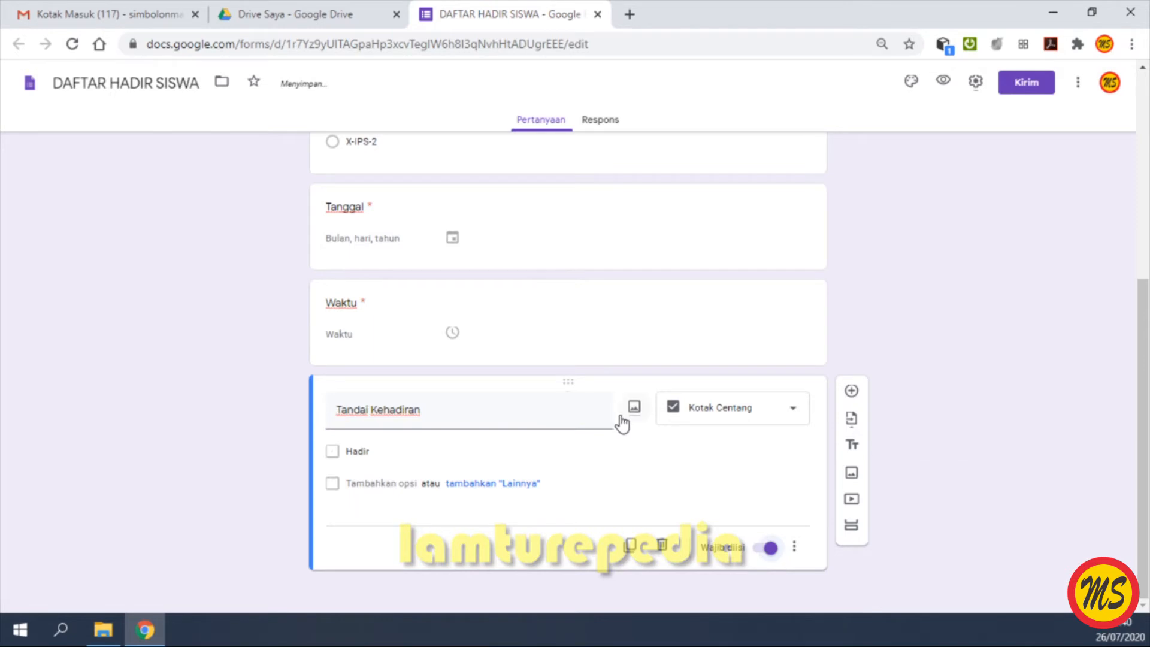
# - In the form settings, enable Kumpulkan alamat email and Tanda terima respons, with receipts sent Selalu
pyautogui.scroll(6, 623, 423)
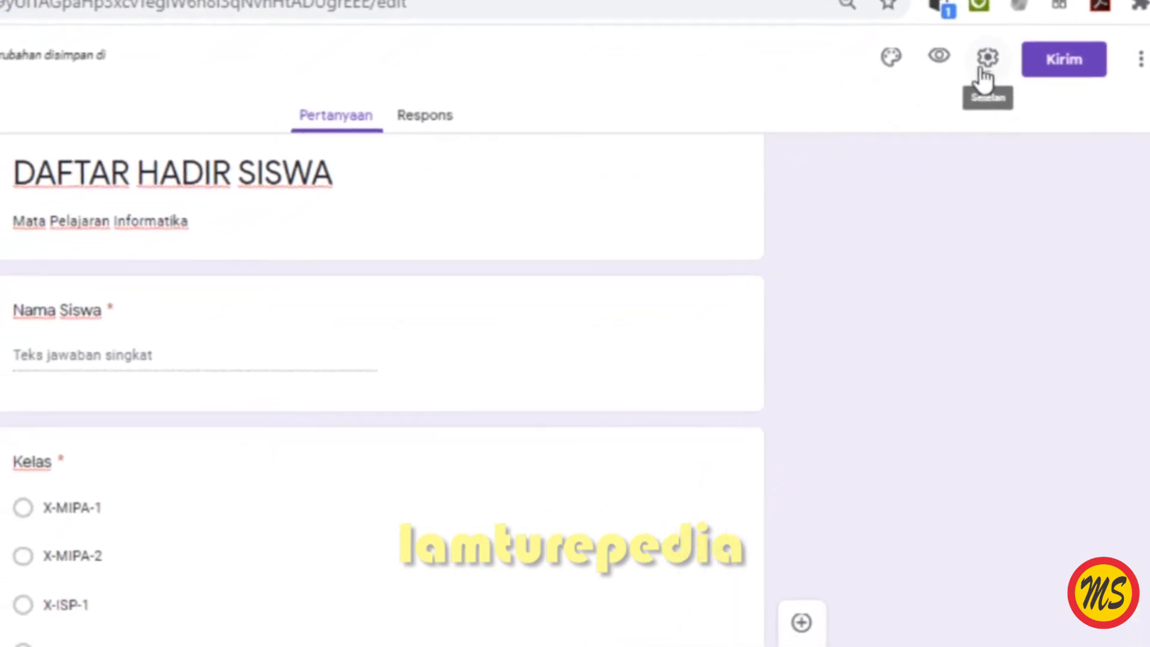
pyautogui.click(1059, 24)
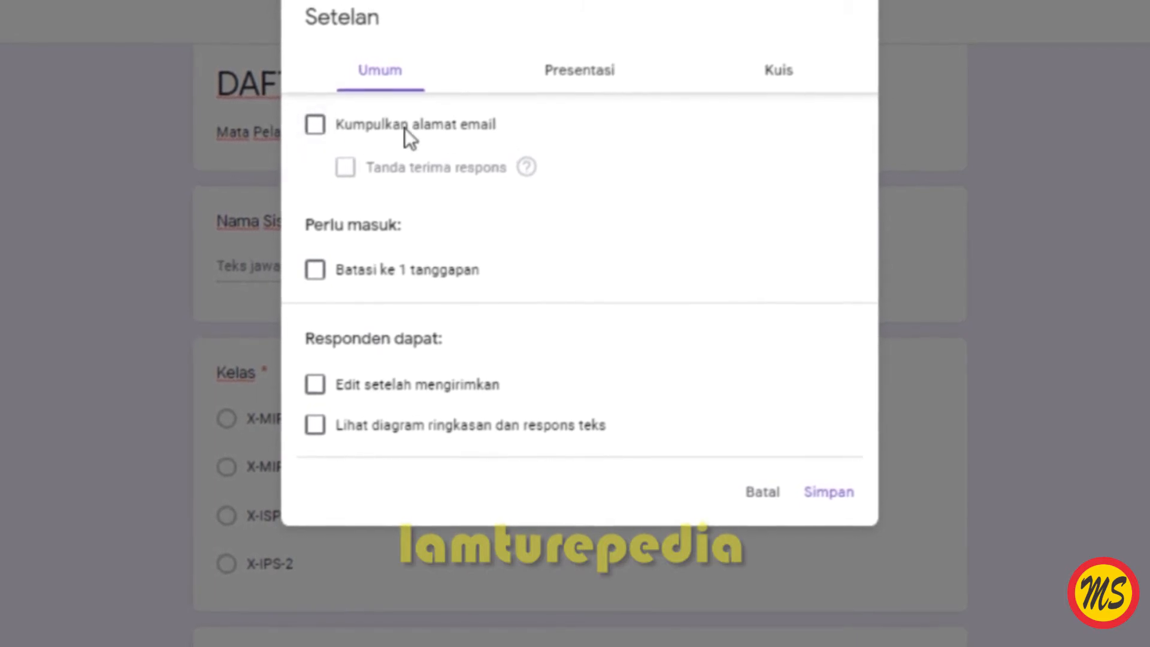
pyautogui.click(312, 125)
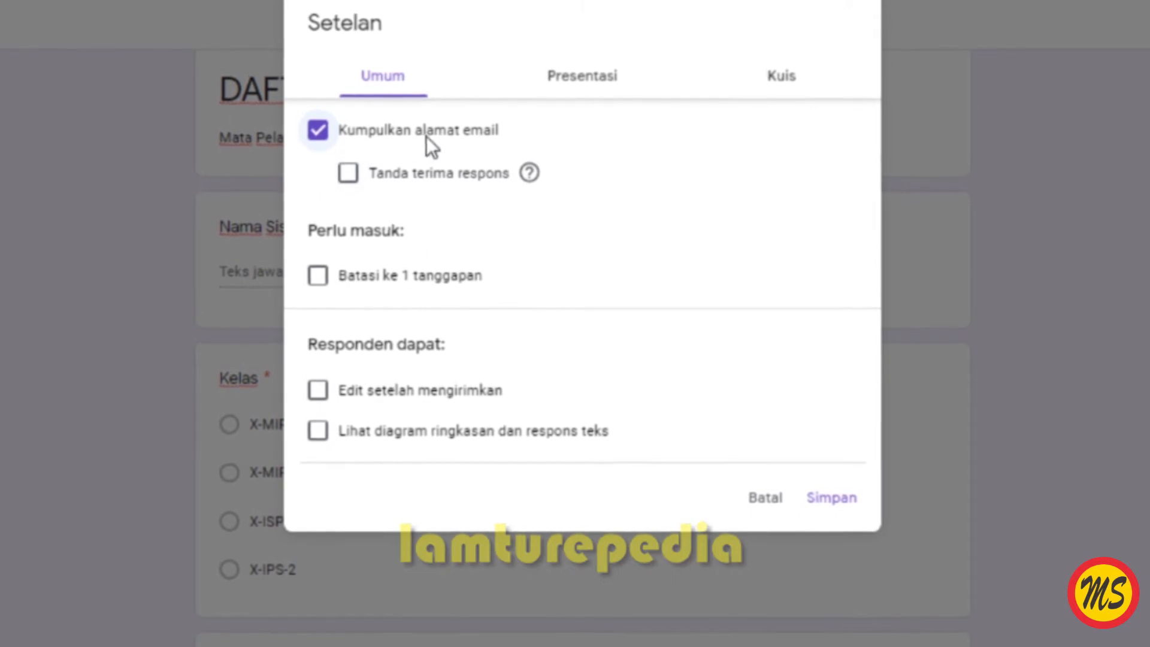
pyautogui.click(351, 183)
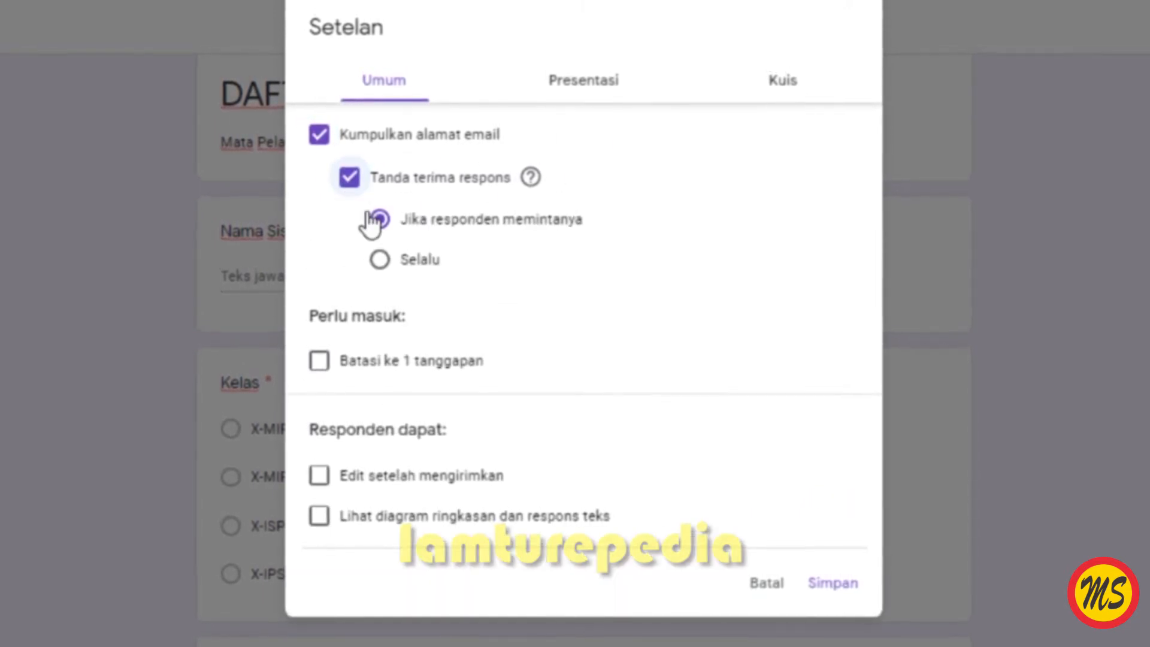
pyautogui.click(382, 262)
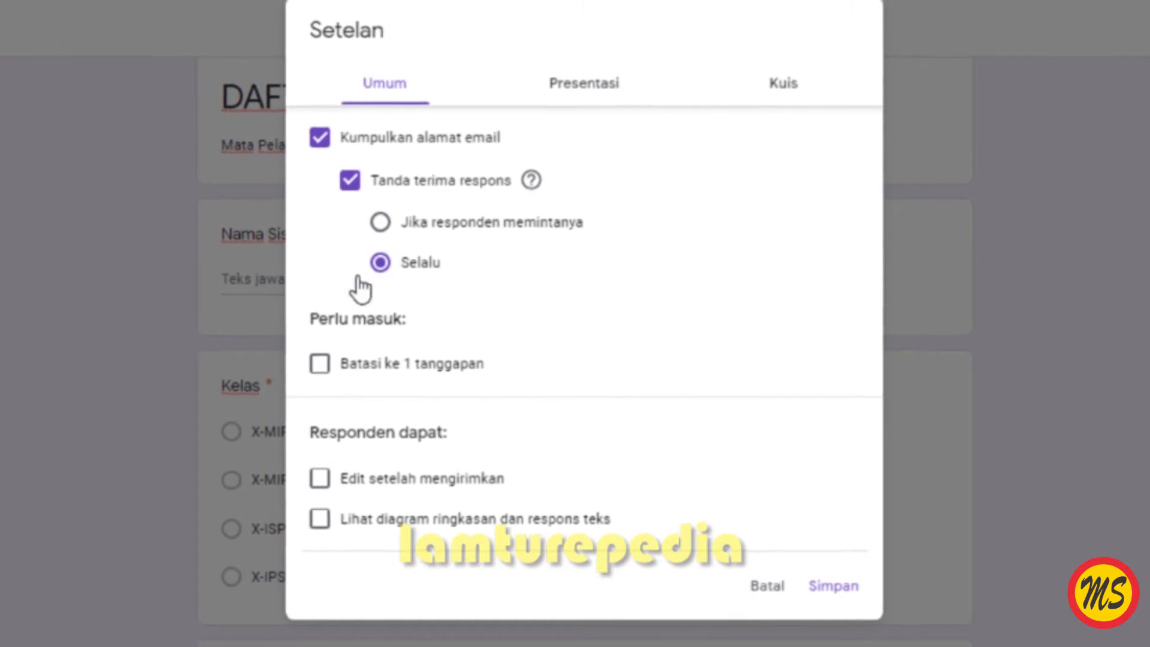
# - Enable Batasi ke 1 tanggapan to limit respondents to one response, and save the form settings
pyautogui.scroll(-2, 375, 339)
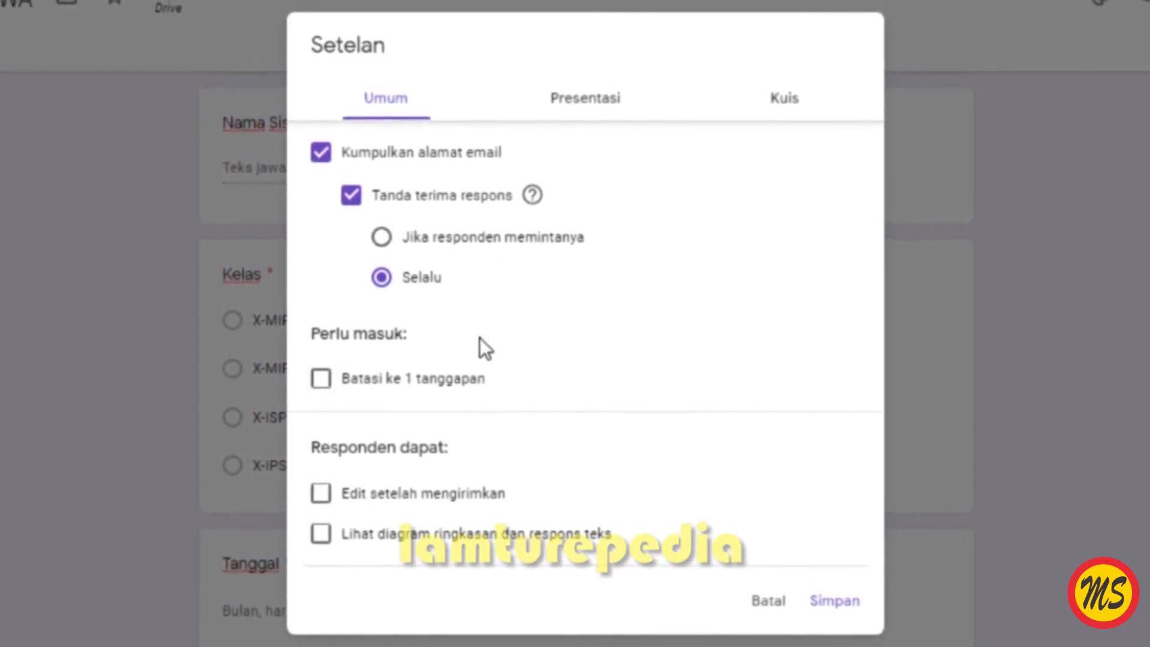
pyautogui.click(321, 387)
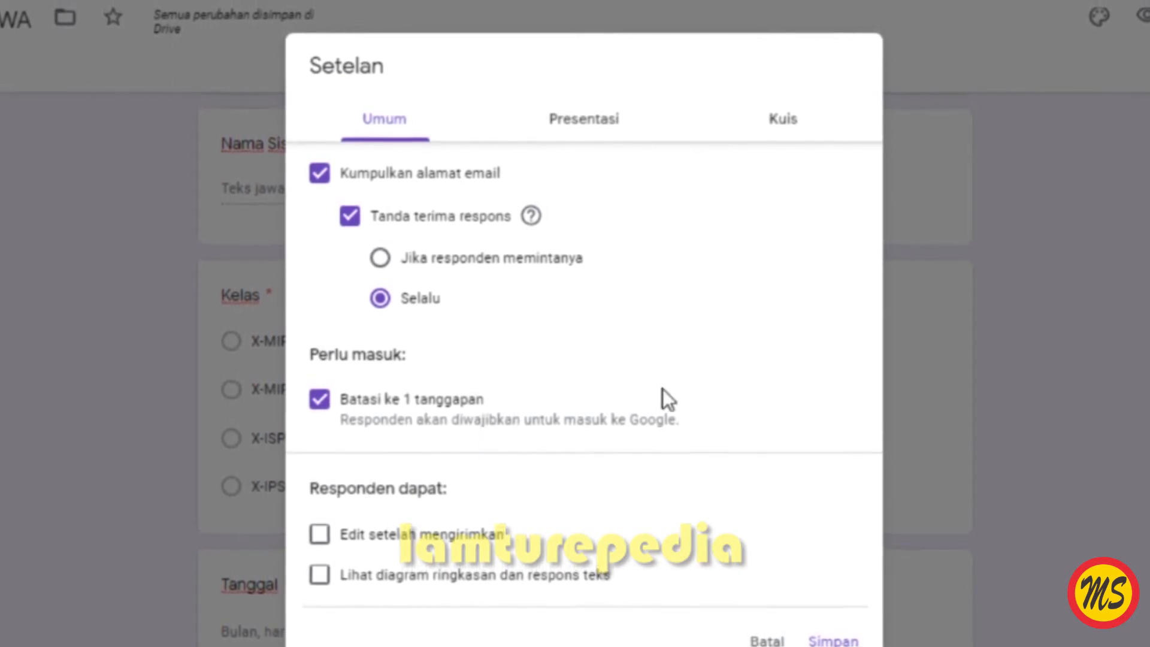
pyautogui.click(595, 130)
pyautogui.click(777, 127)
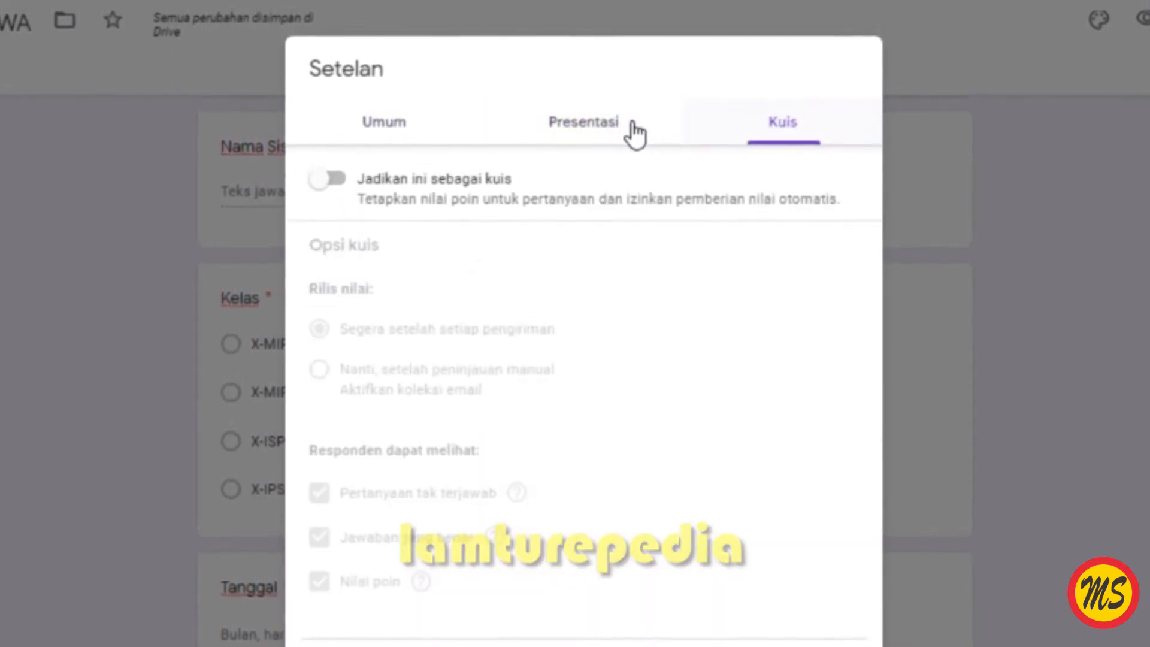
pyautogui.click(629, 137)
pyautogui.click(382, 139)
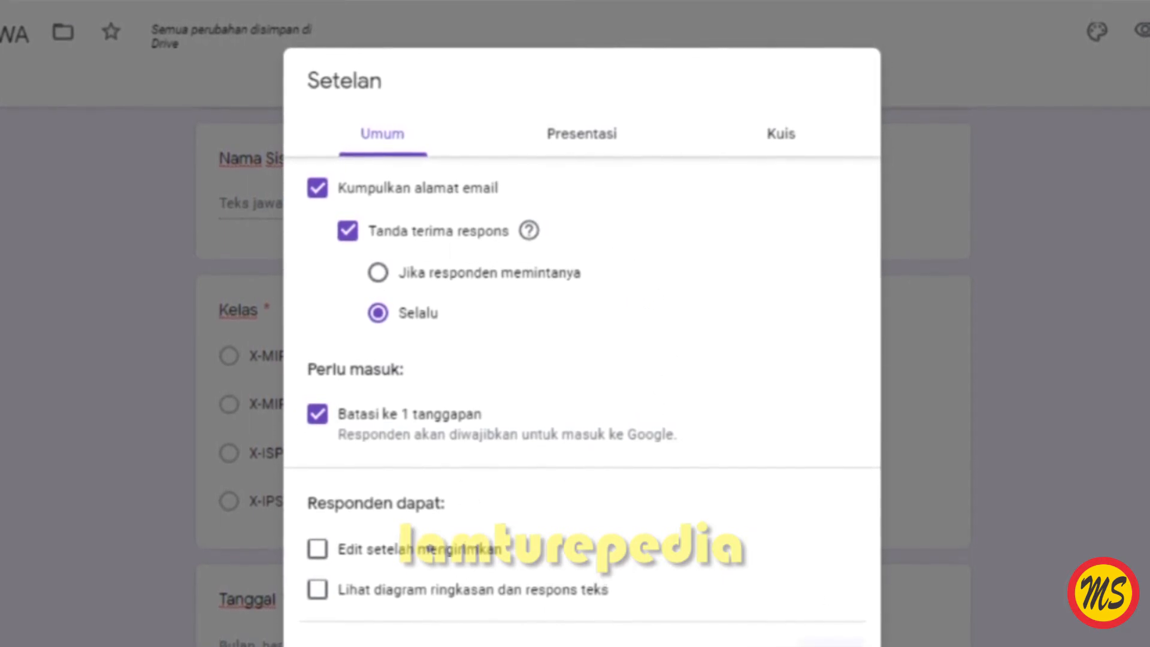
pyautogui.click(829, 645)
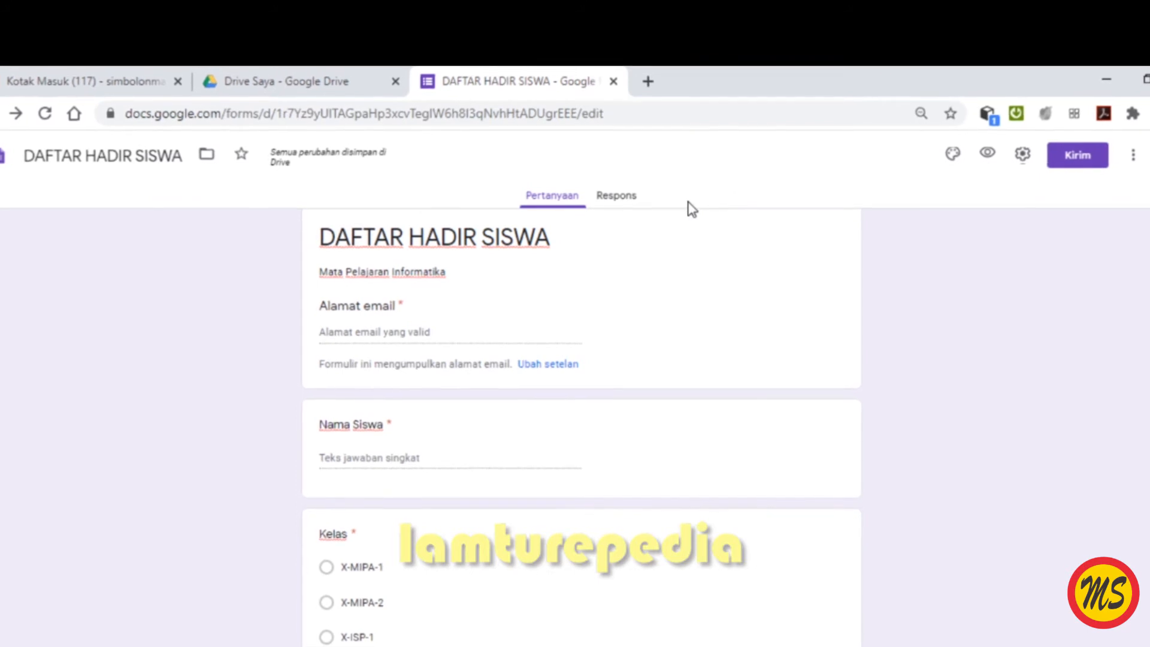
# - Close the form, switch to Google Classroom and open the INFORMATIKA KELAS X class
pyautogui.click(613, 78)
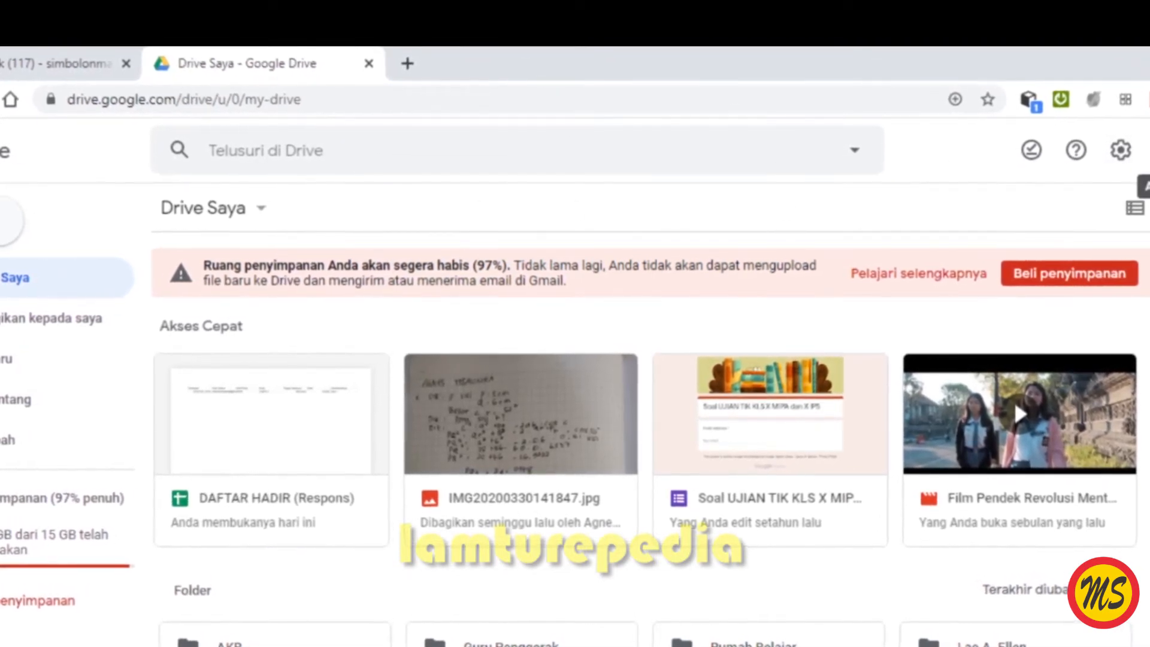
pyautogui.click(1149, 150)
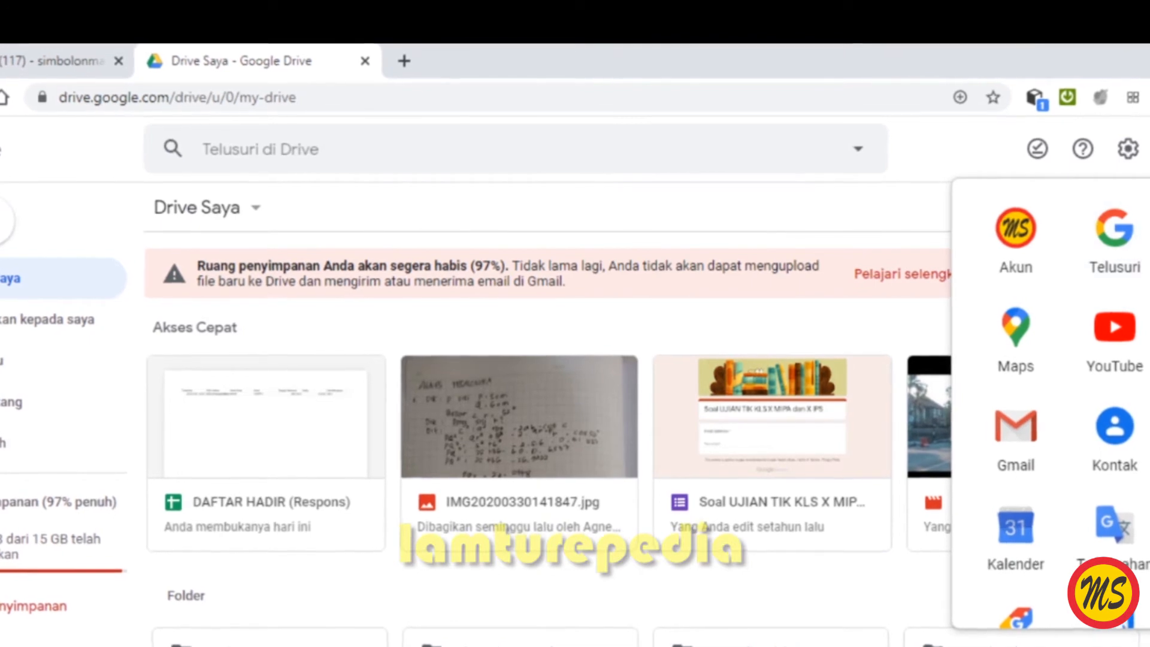
pyautogui.scroll(-8, 1055, 401)
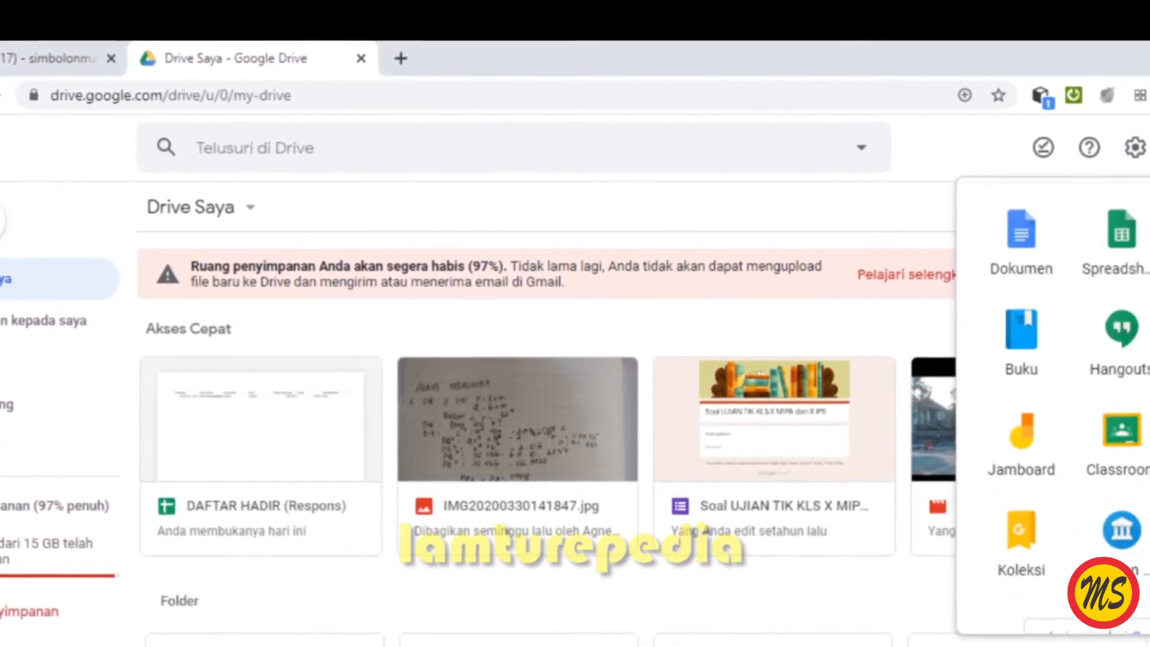
pyautogui.click(1122, 435)
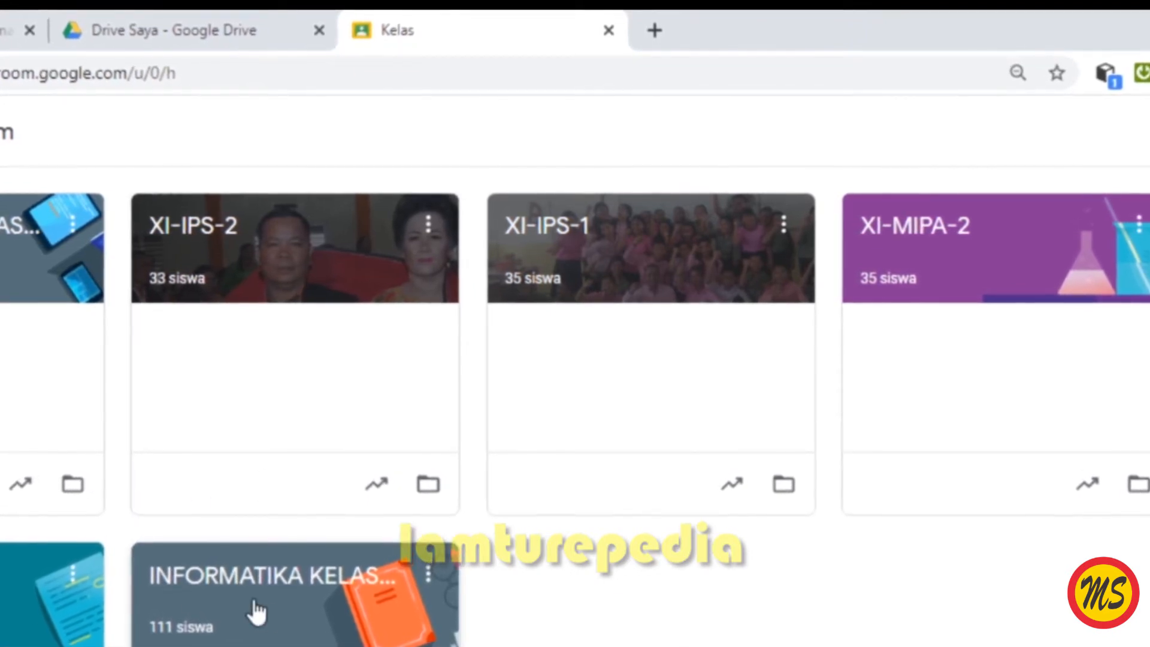
pyautogui.click(269, 580)
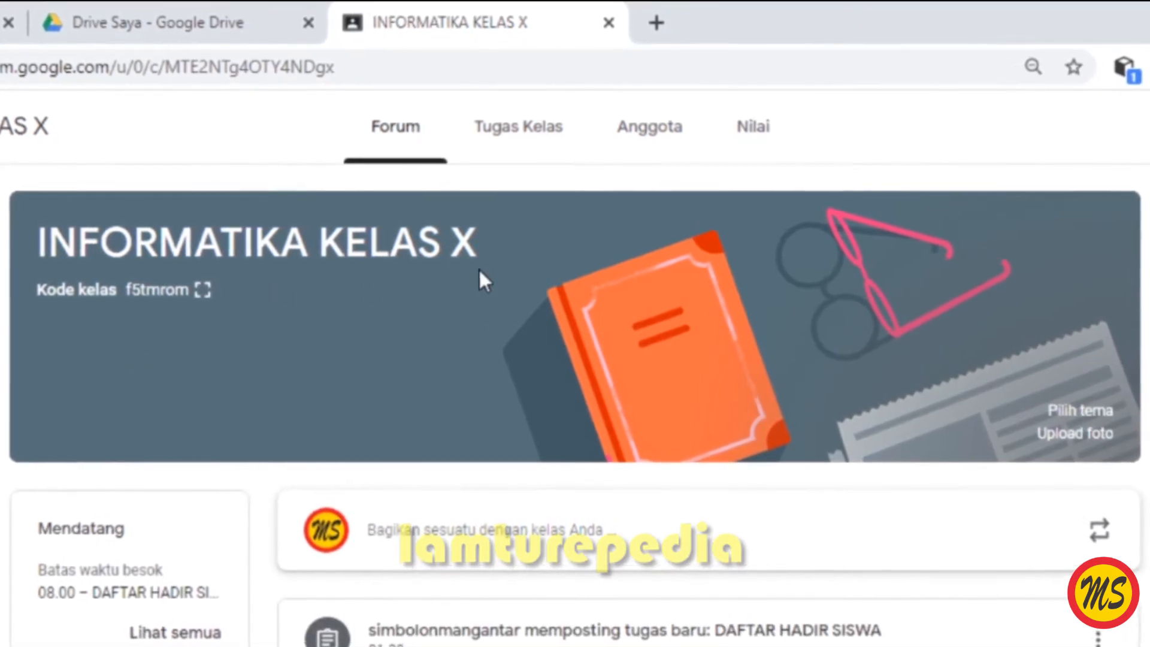
# - Create a new assignment (Tugas) in the class's Tugas Kelas section
pyautogui.click(519, 131)
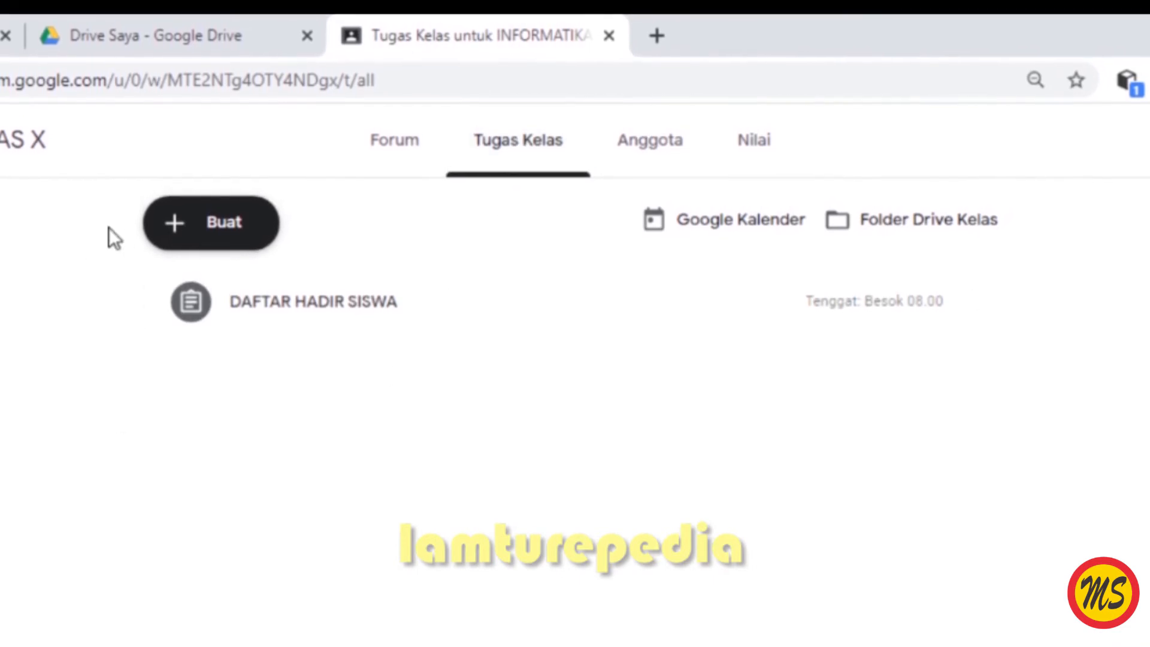
pyautogui.click(183, 239)
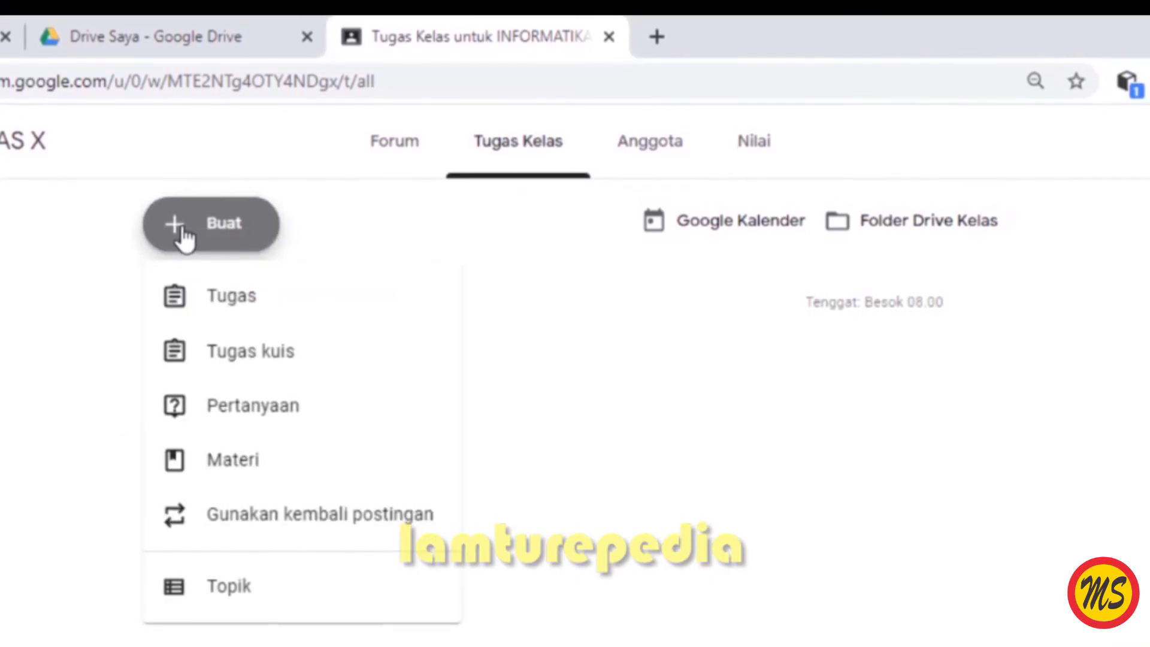
pyautogui.click(238, 302)
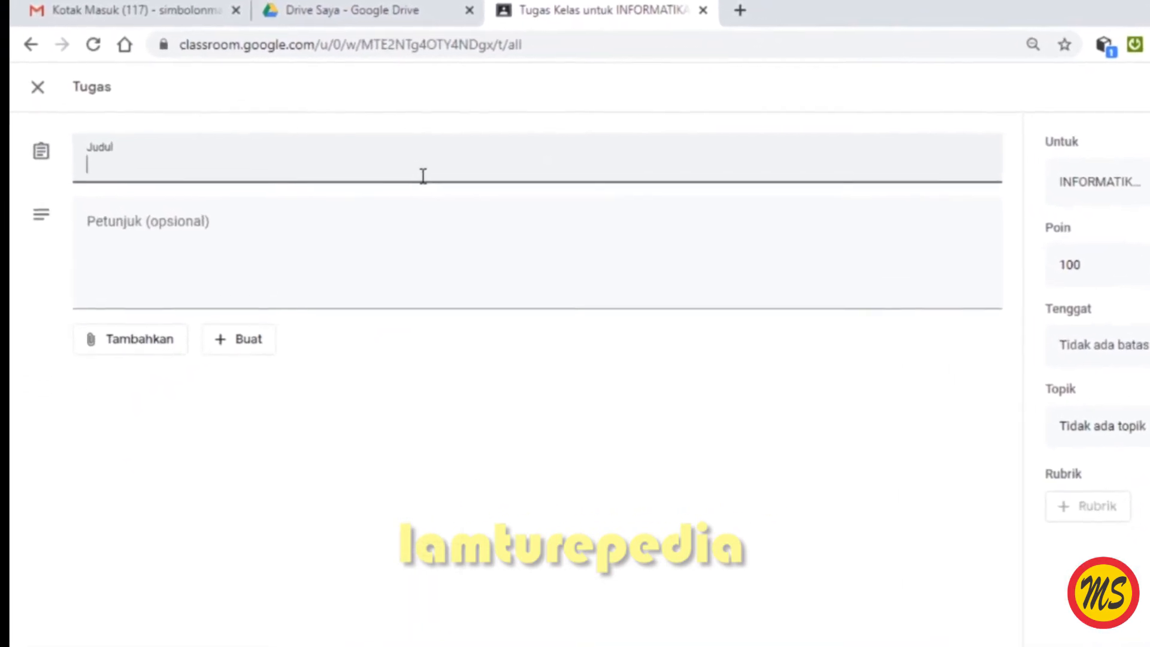
# - Title the assignment DAFTAR HADIR and enter the instructions "Silahkan isi absen ada"
pyautogui.write('Daftar Had')
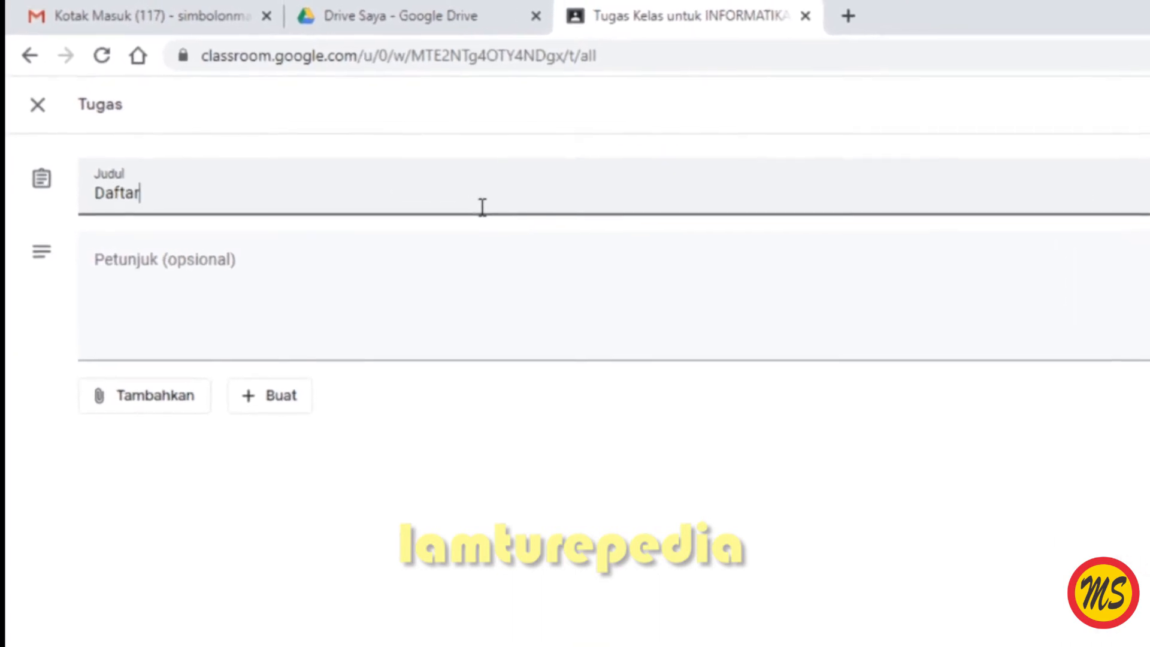
pyautogui.write('ir')
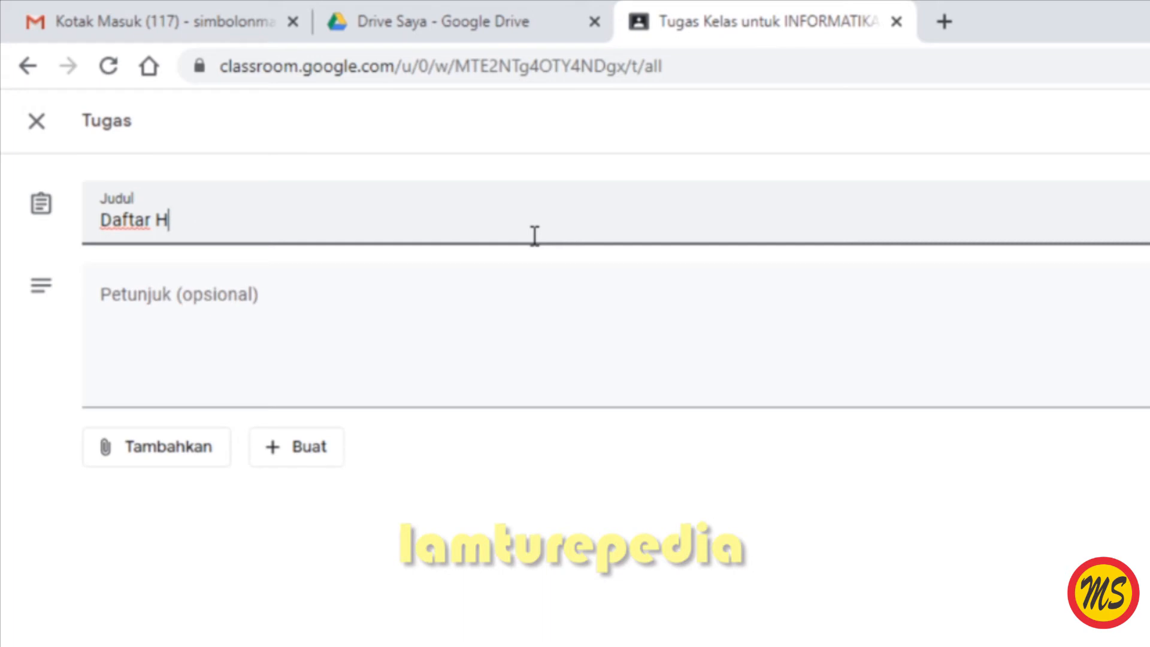
pyautogui.press('BackSpace')
pyautogui.press('BackSpace')
pyautogui.press('BackSpace')
pyautogui.press('BackSpace')
pyautogui.press('BackSpace')
pyautogui.press('BackSpace')
pyautogui.press('BackSpace')
pyautogui.press('BackSpace')
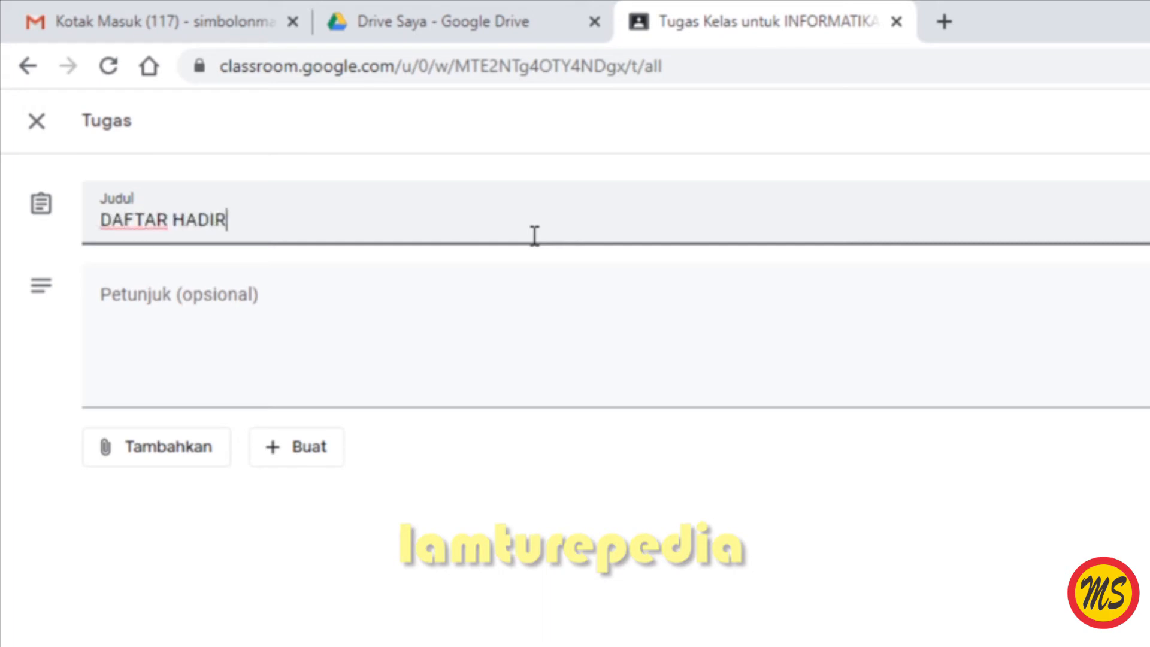
pyautogui.click(364, 296)
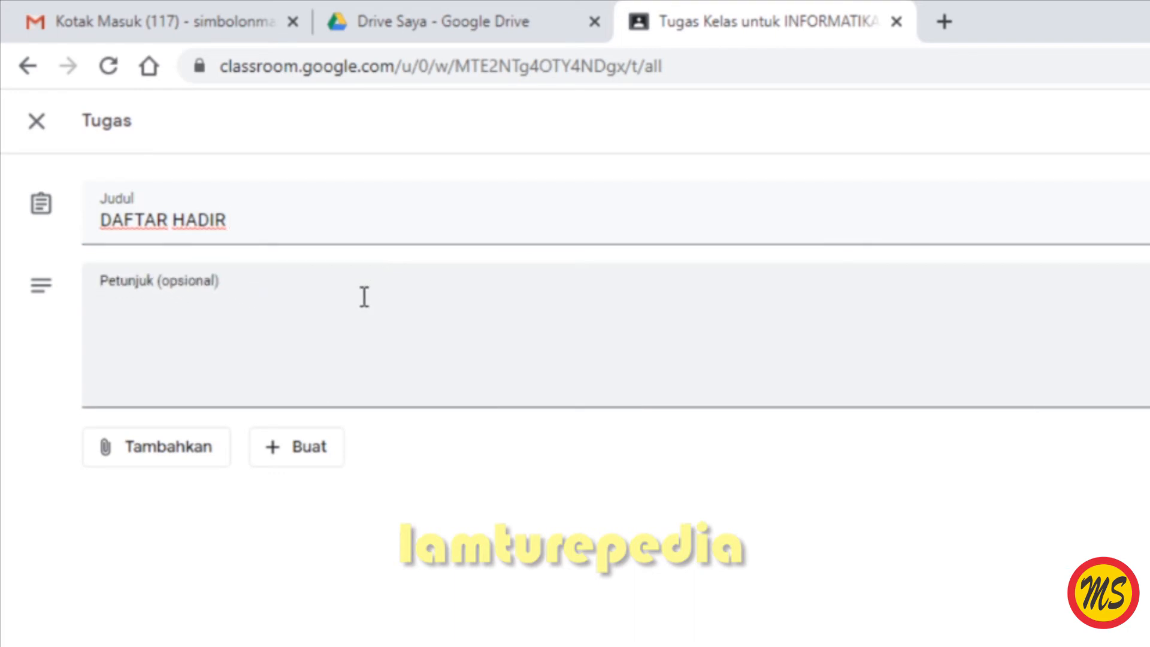
pyautogui.write('Silahkan isi absen ada')
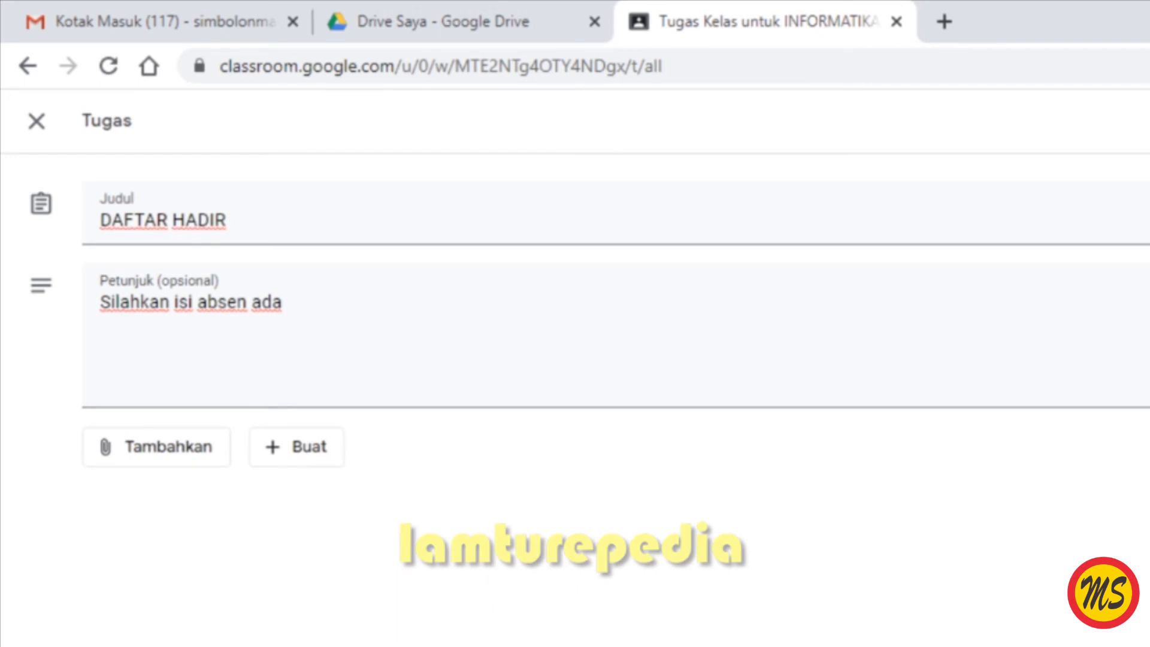
# - Attach the DAFTAR HADIR SISWA form from Google Drive to the assignment
pyautogui.click(149, 461)
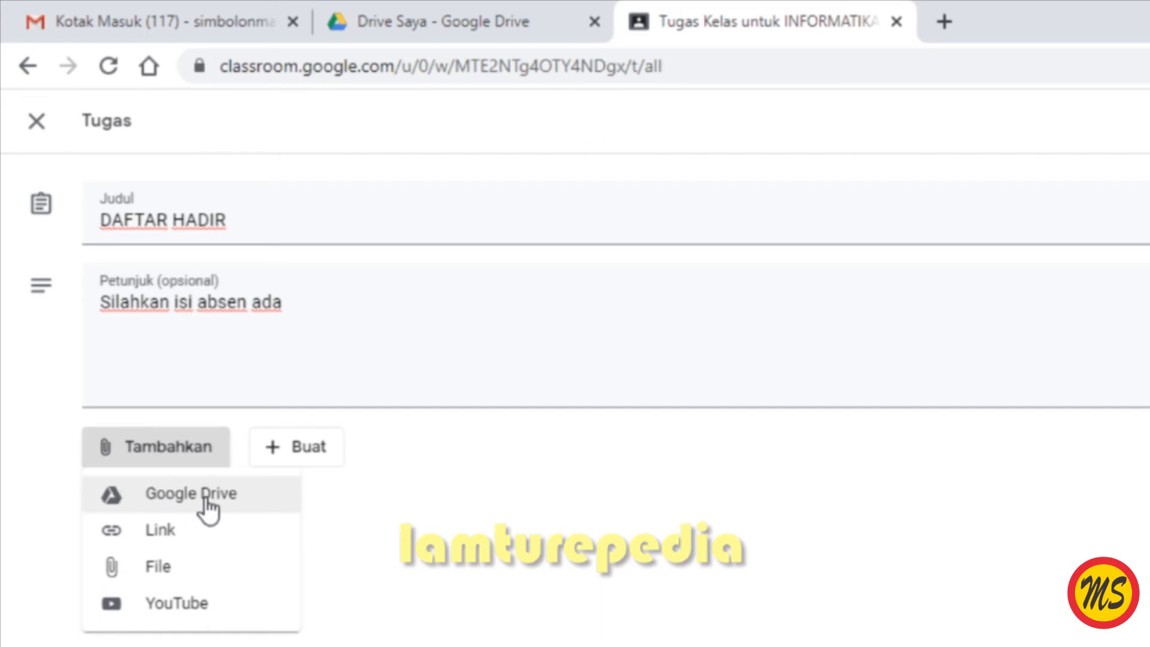
pyautogui.click(157, 496)
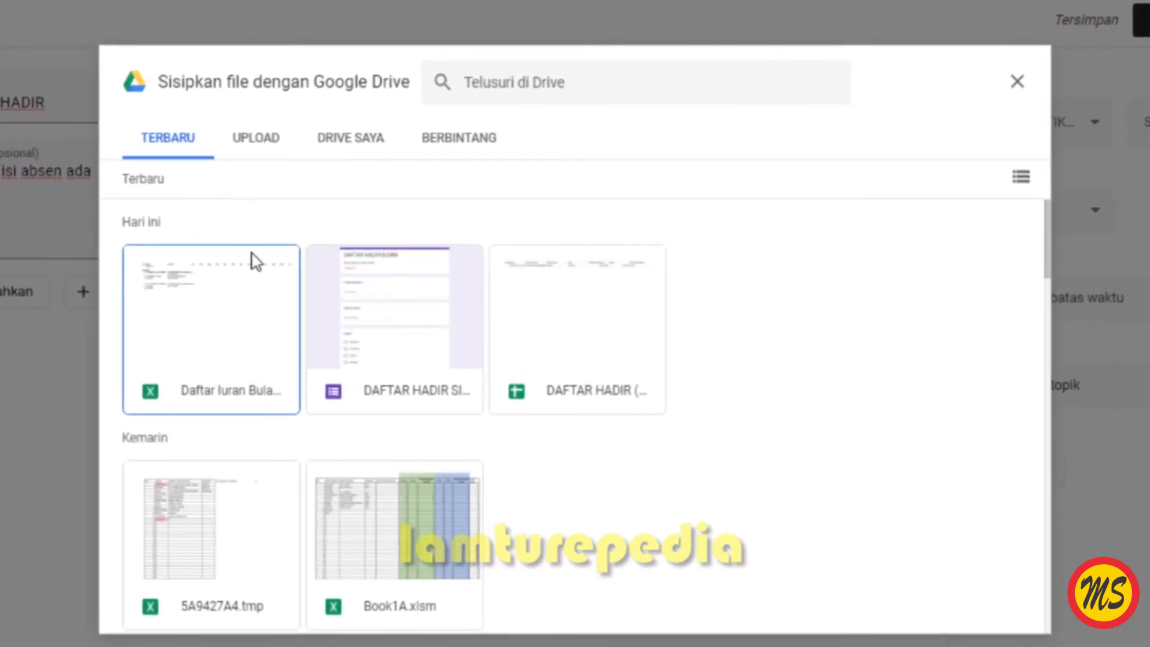
pyautogui.click(380, 337)
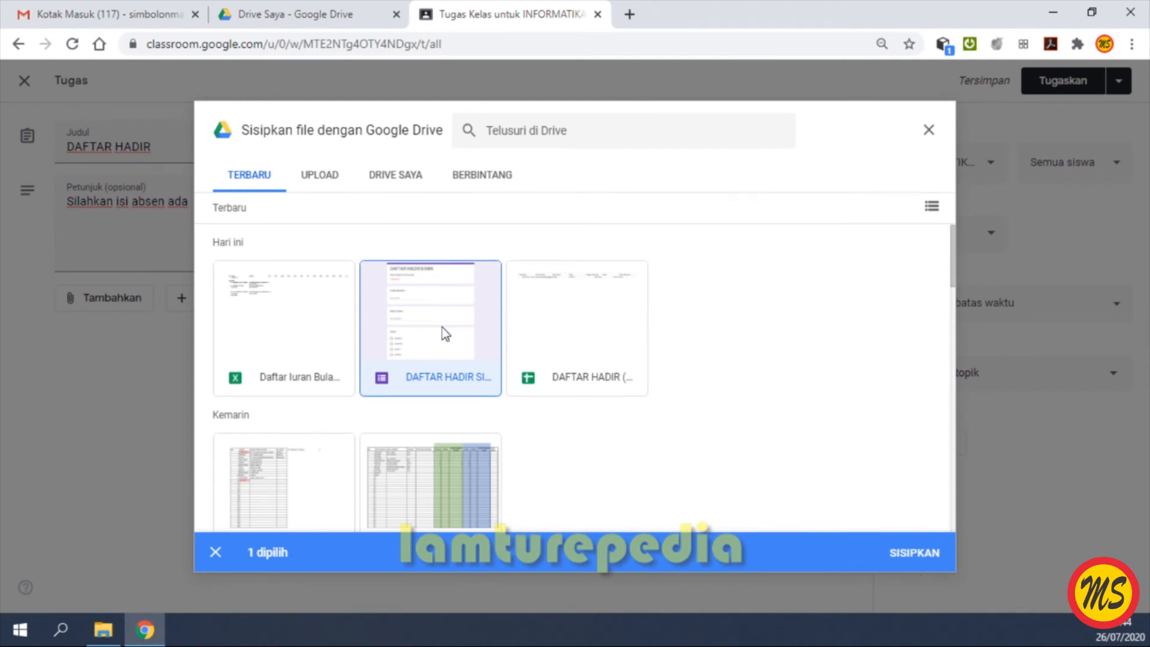
pyautogui.click(918, 552)
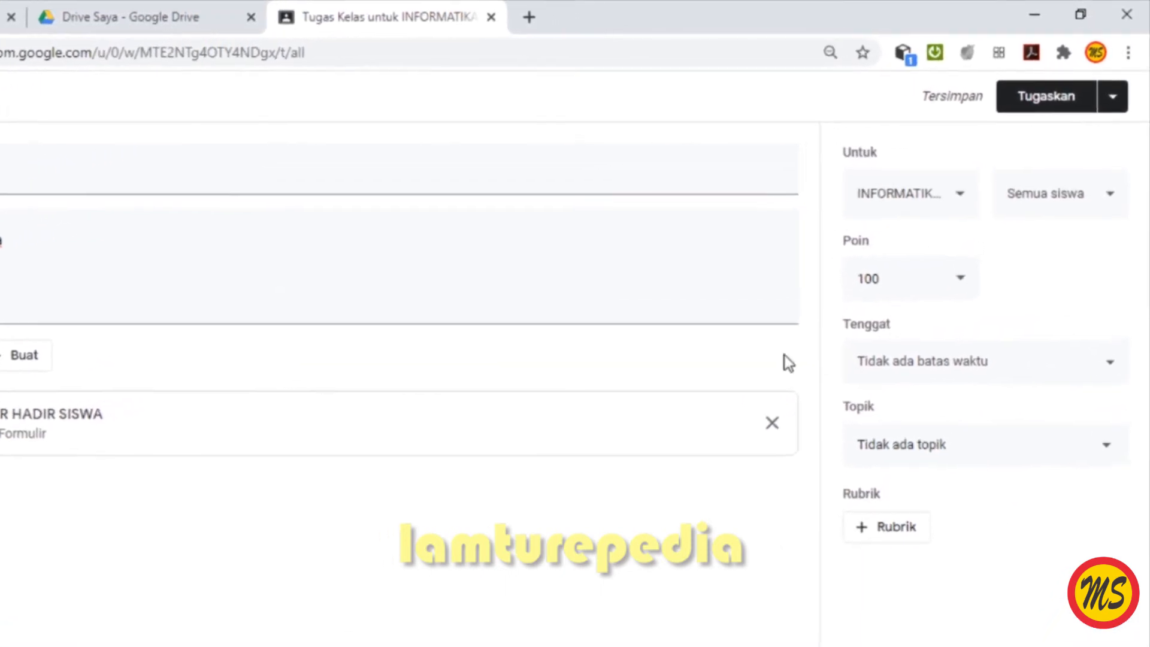
# - Add the second INFORMATIKA class, XI-IPS-2, XI-IPS-1, XI-MIPA-2 and XI-MIPA-1 to the assignment's recipients
pyautogui.click(945, 218)
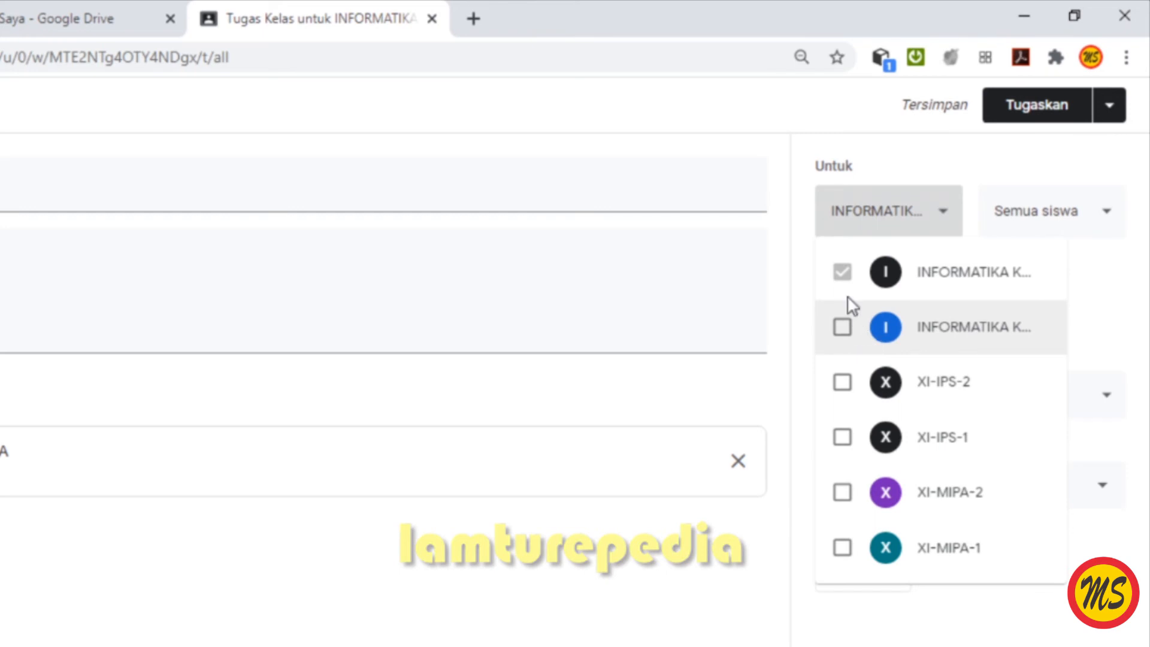
pyautogui.click(842, 330)
pyautogui.click(843, 386)
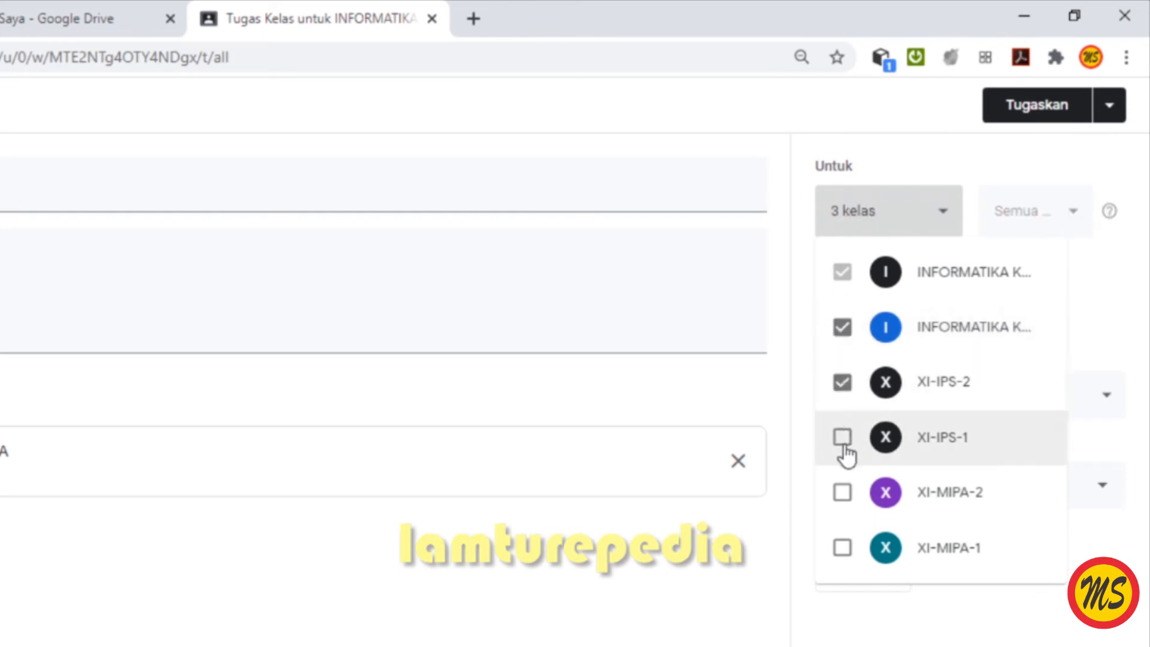
pyautogui.click(845, 440)
pyautogui.click(845, 496)
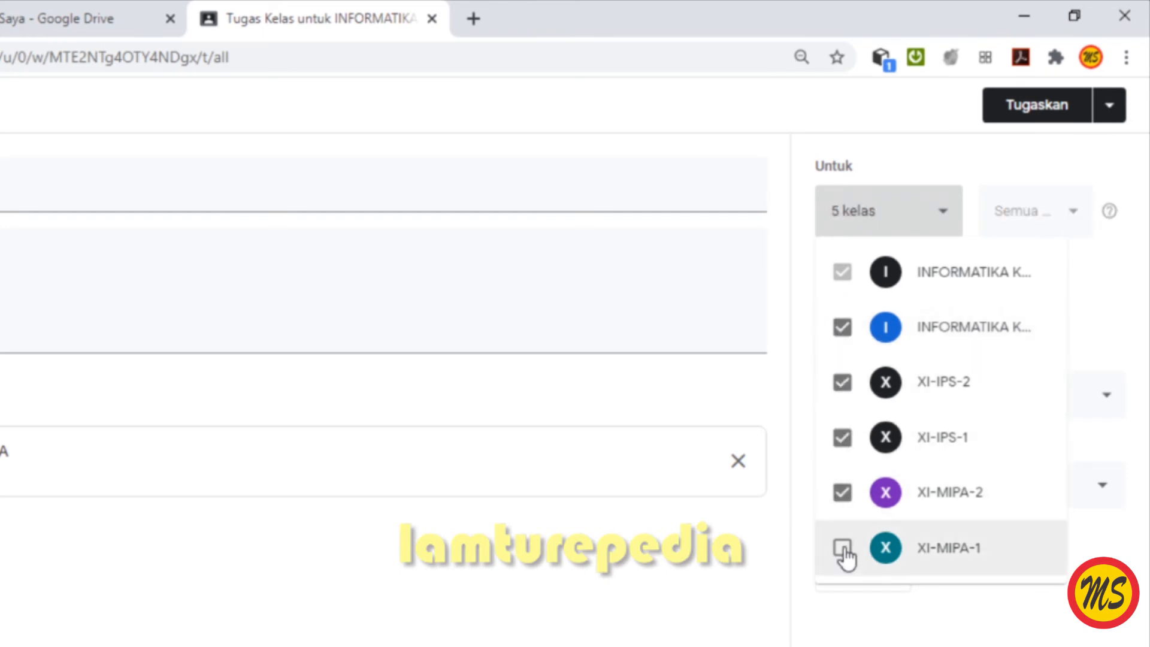
pyautogui.click(843, 548)
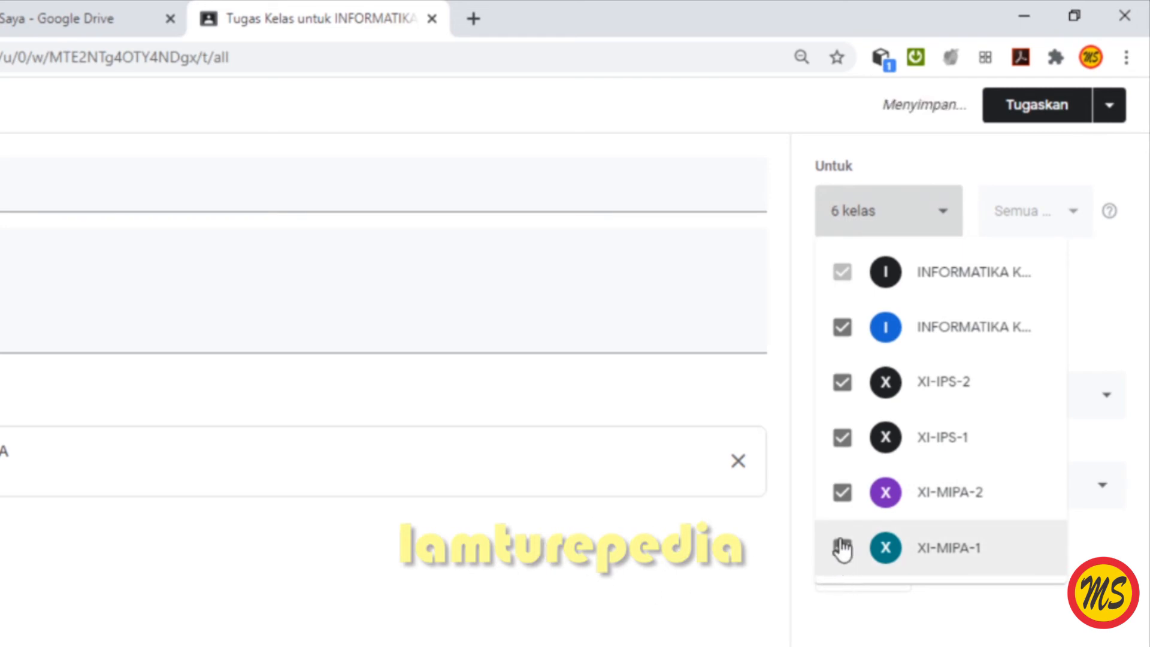
# - Deselect all the added classes so that only the current INFORMATIKA class receives the assignment
pyautogui.click(843, 548)
pyautogui.click(845, 496)
pyautogui.click(845, 441)
pyautogui.click(844, 383)
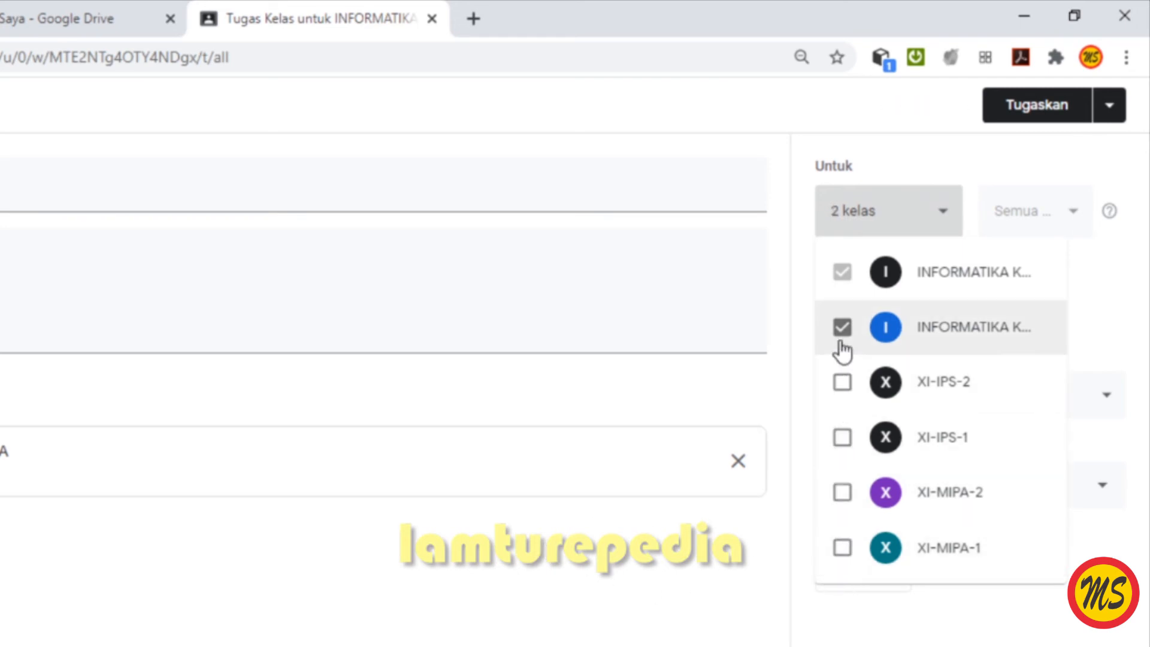
pyautogui.click(842, 328)
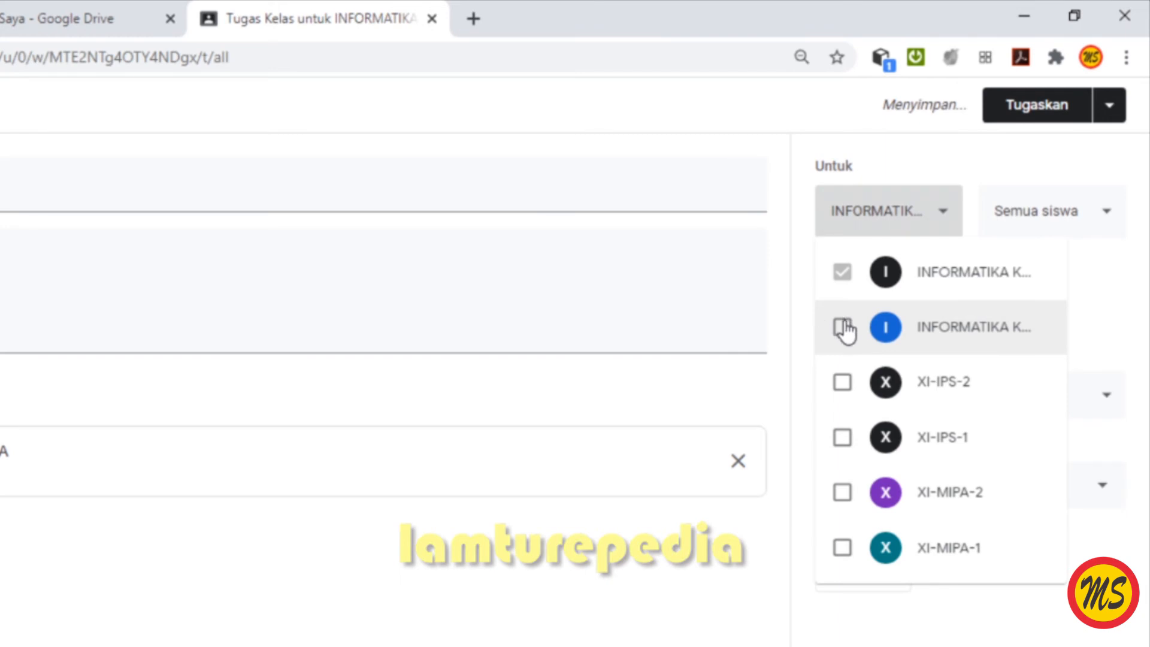
# - Select the other INFORMATIKA class and the four XI classes as recipients again
pyautogui.click(844, 329)
pyautogui.click(843, 384)
pyautogui.click(844, 441)
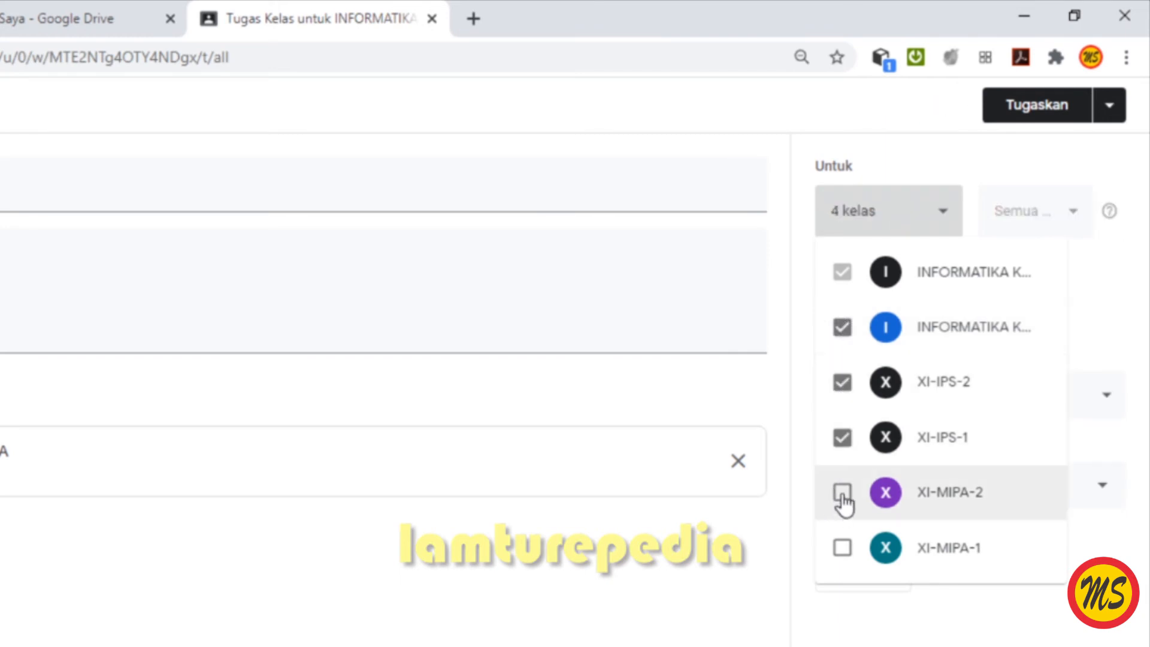
pyautogui.click(842, 496)
pyautogui.click(843, 547)
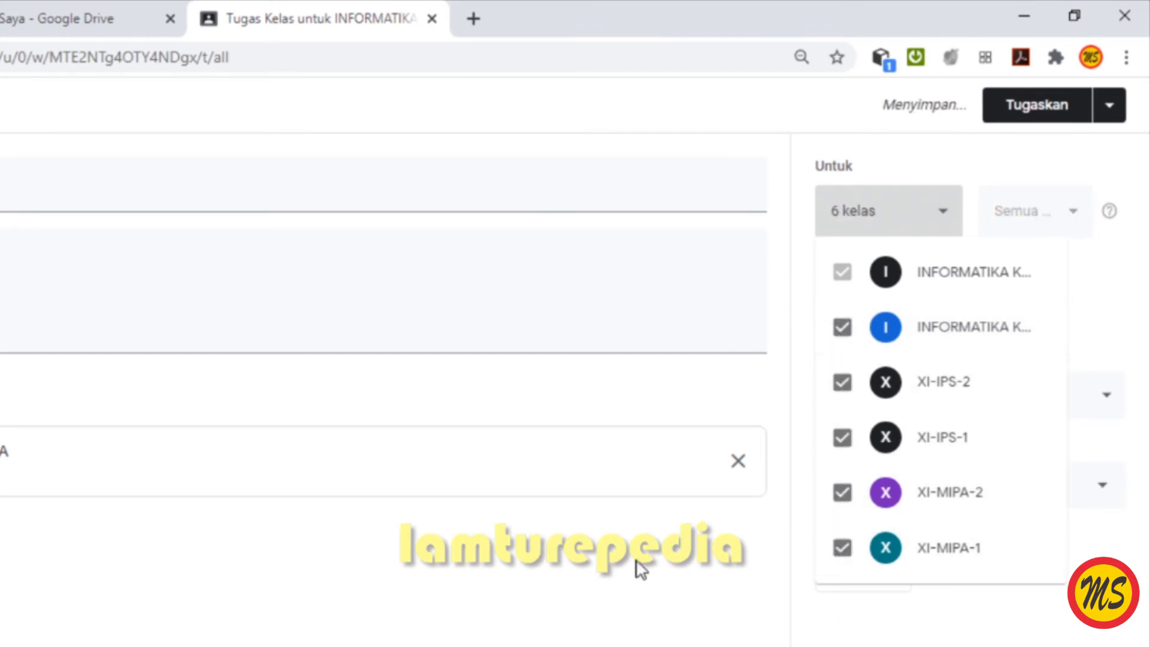
pyautogui.click(904, 637)
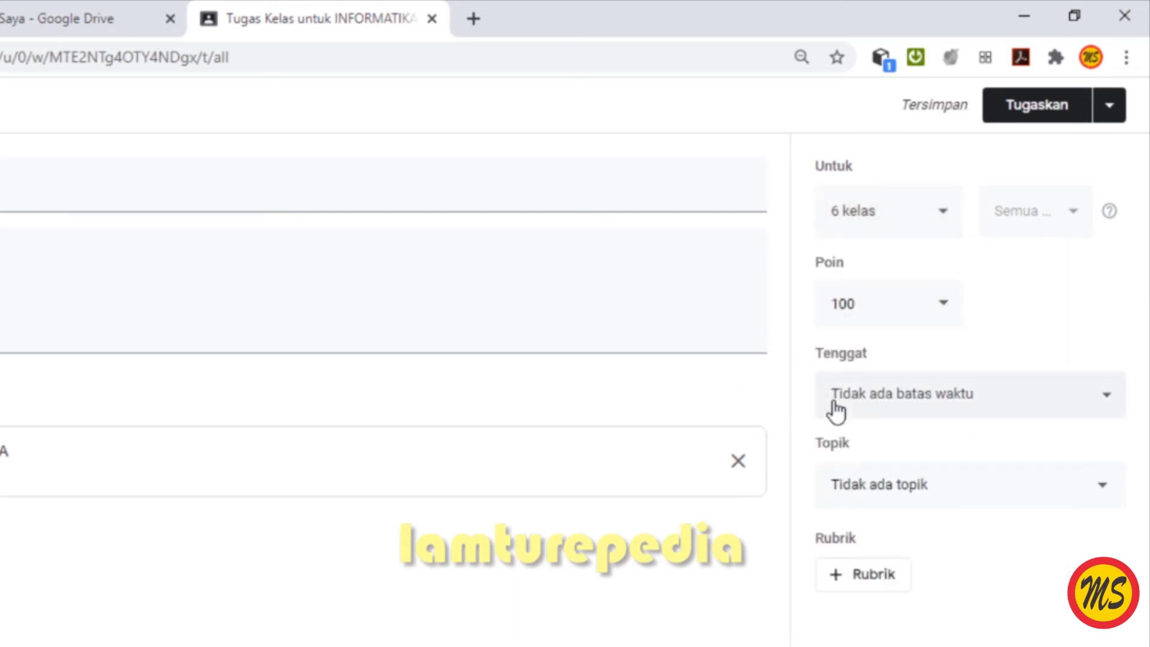
# - Remove the five additional classes from the recipients, keeping only the current INFORMATIKA class
pyautogui.click(948, 213)
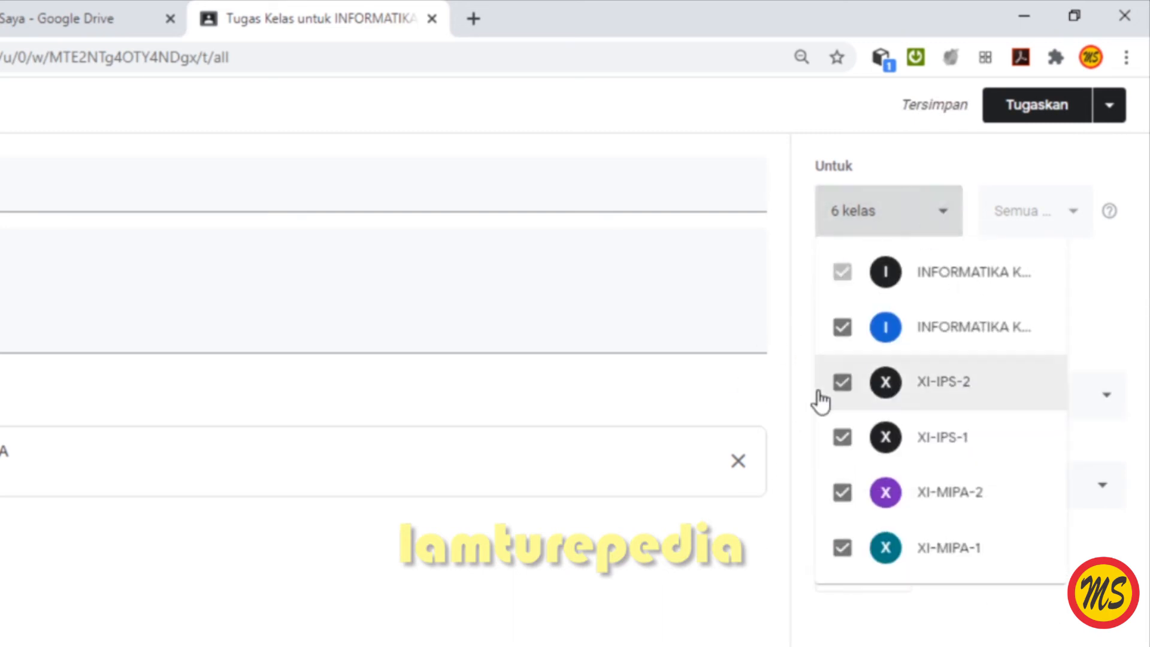
pyautogui.click(843, 547)
pyautogui.click(842, 492)
pyautogui.click(842, 437)
pyautogui.click(843, 382)
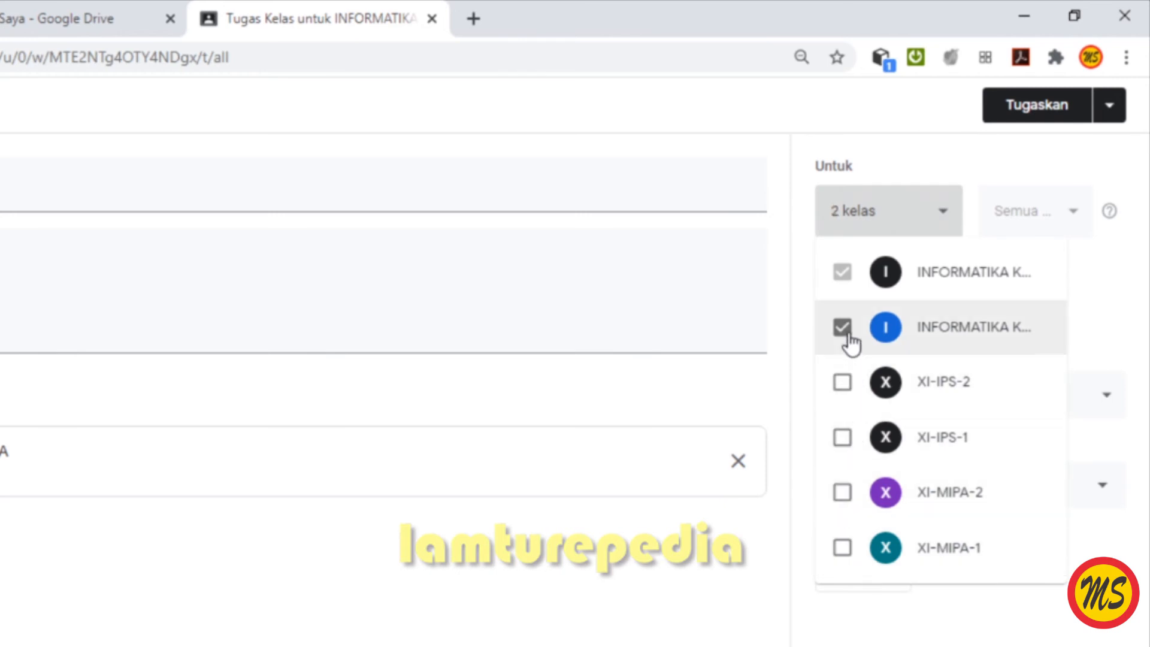
pyautogui.click(843, 329)
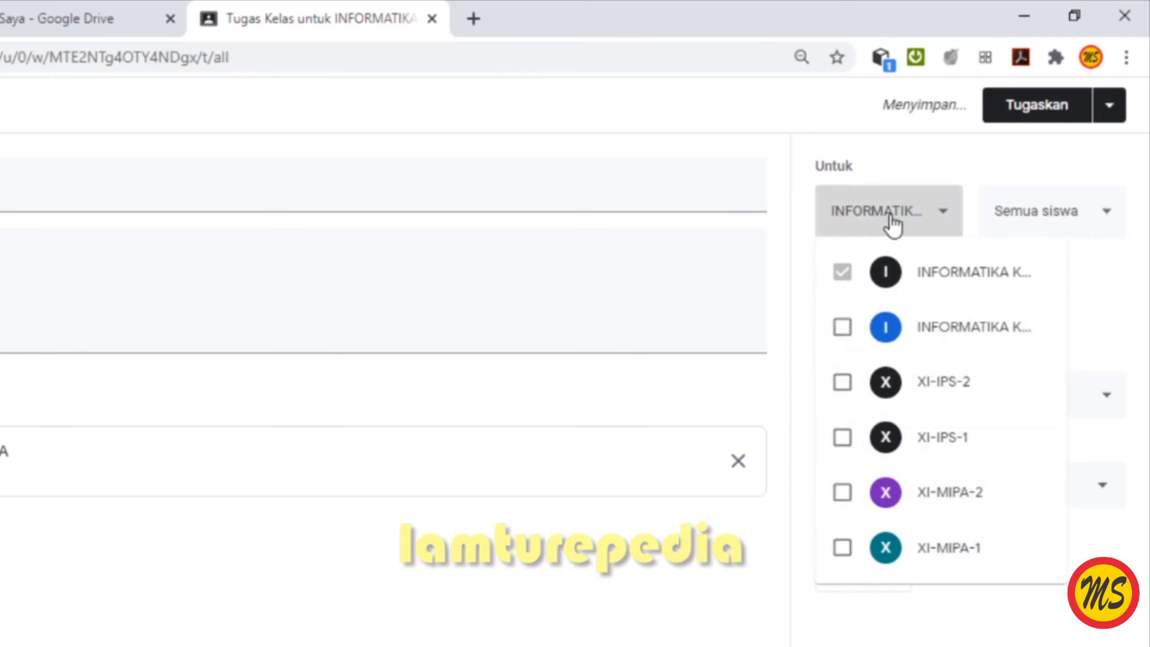
pyautogui.click(937, 216)
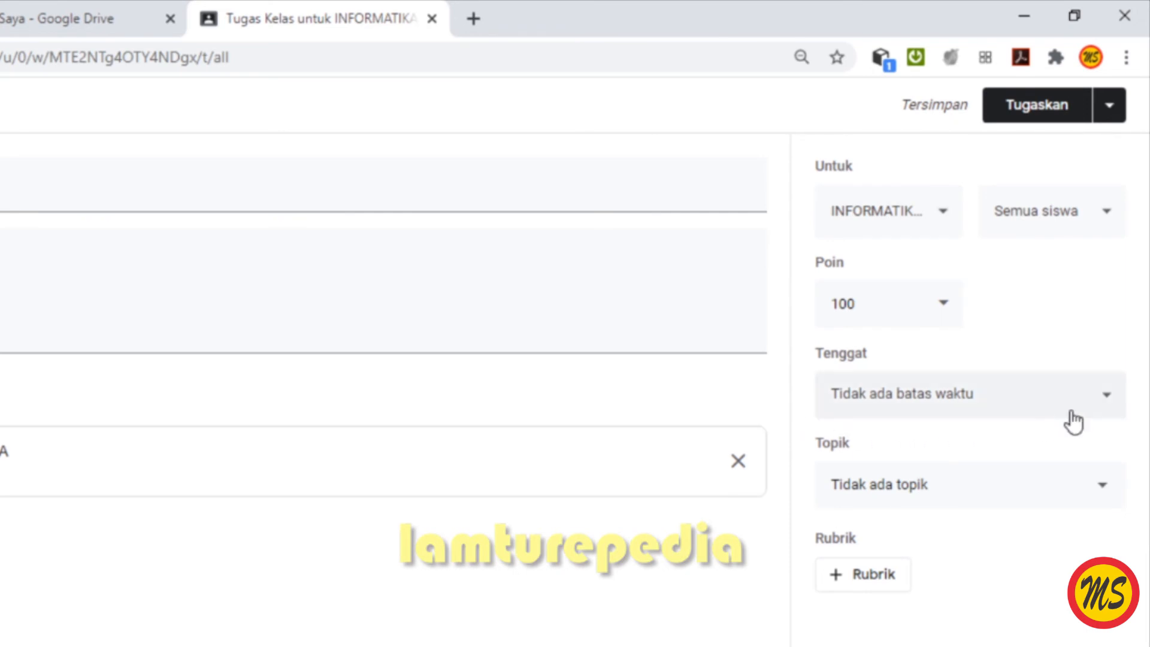
# - Set the assignment's deadline (Tenggat) to 28 Jul 2020 at 08.00
pyautogui.click(968, 402)
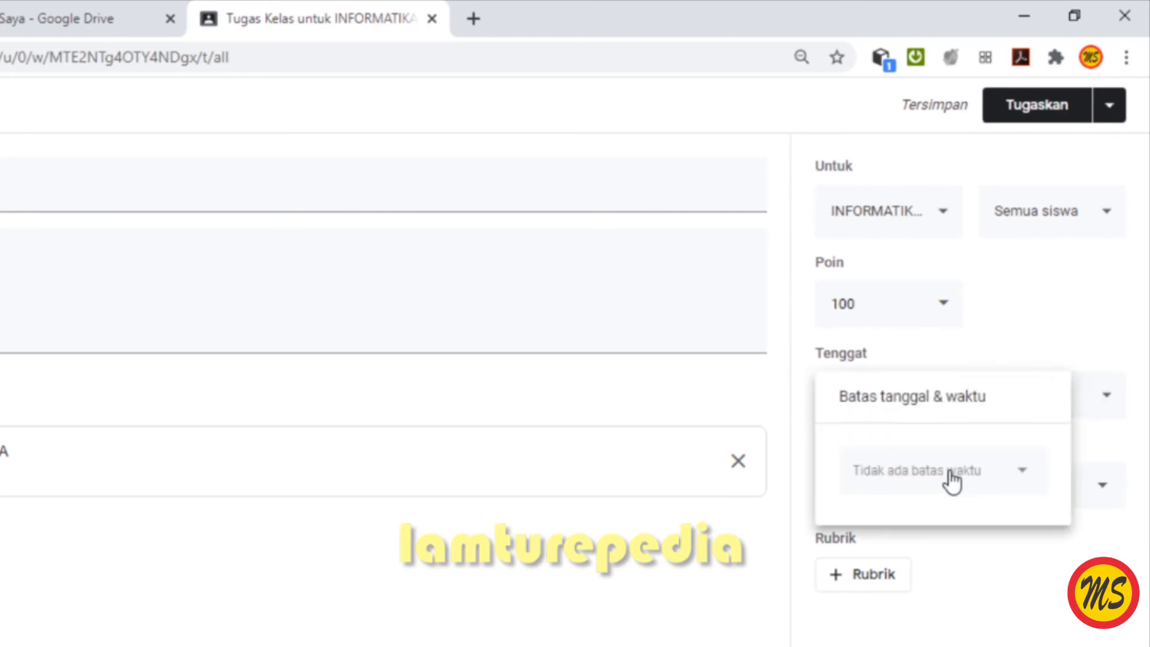
pyautogui.click(900, 482)
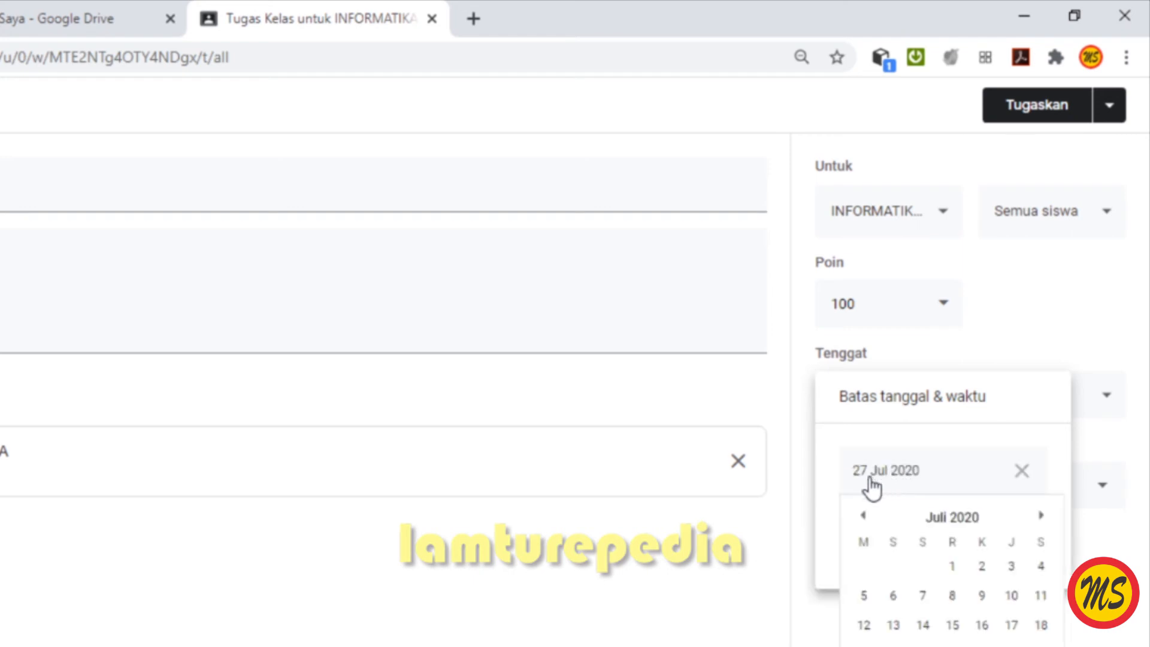
pyautogui.click(924, 646)
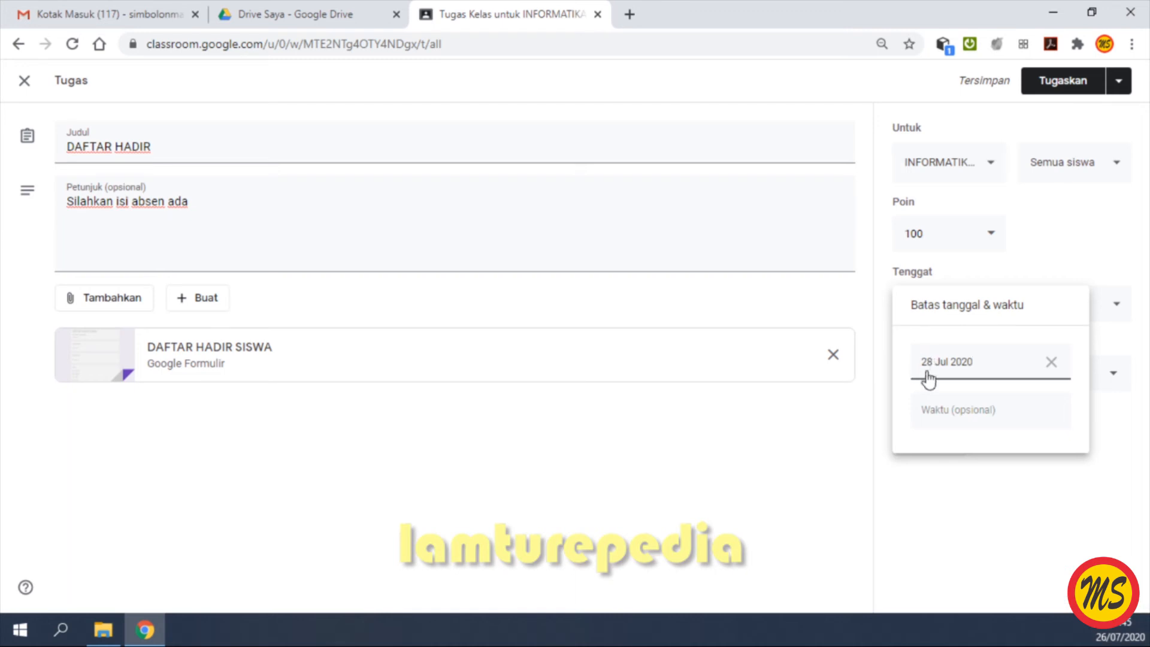
pyautogui.click(932, 414)
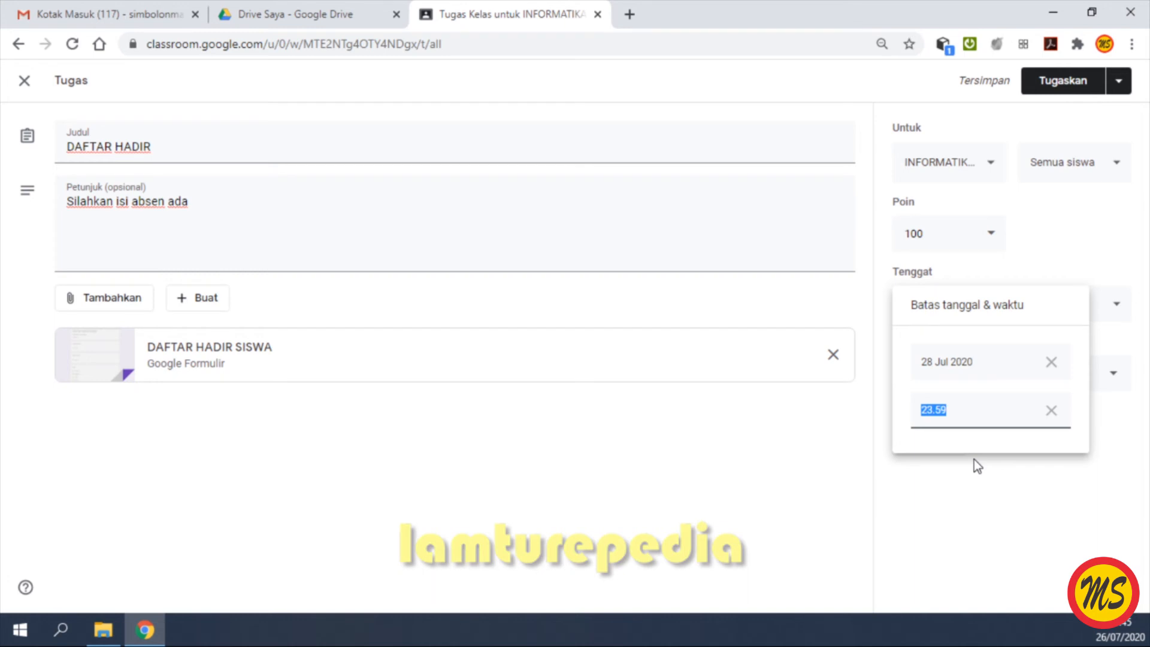
pyautogui.write('08.00')
pyautogui.click(956, 508)
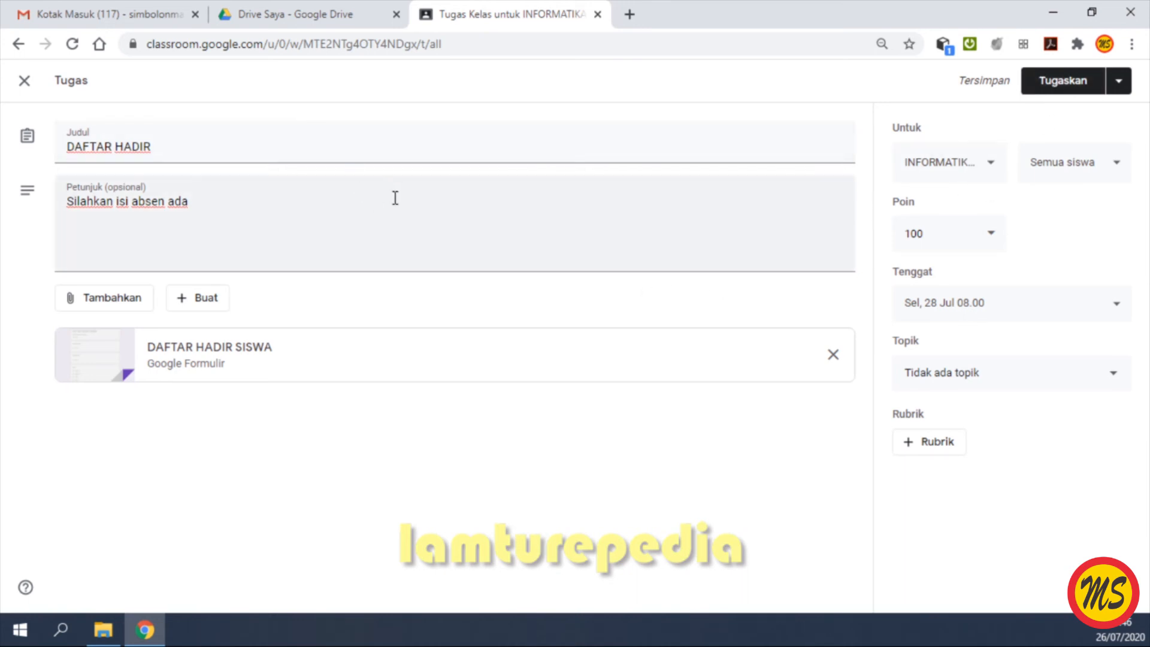
# - Save the DAFTAR HADIR assignment as a draft instead of assigning it immediately
pyautogui.click(1119, 83)
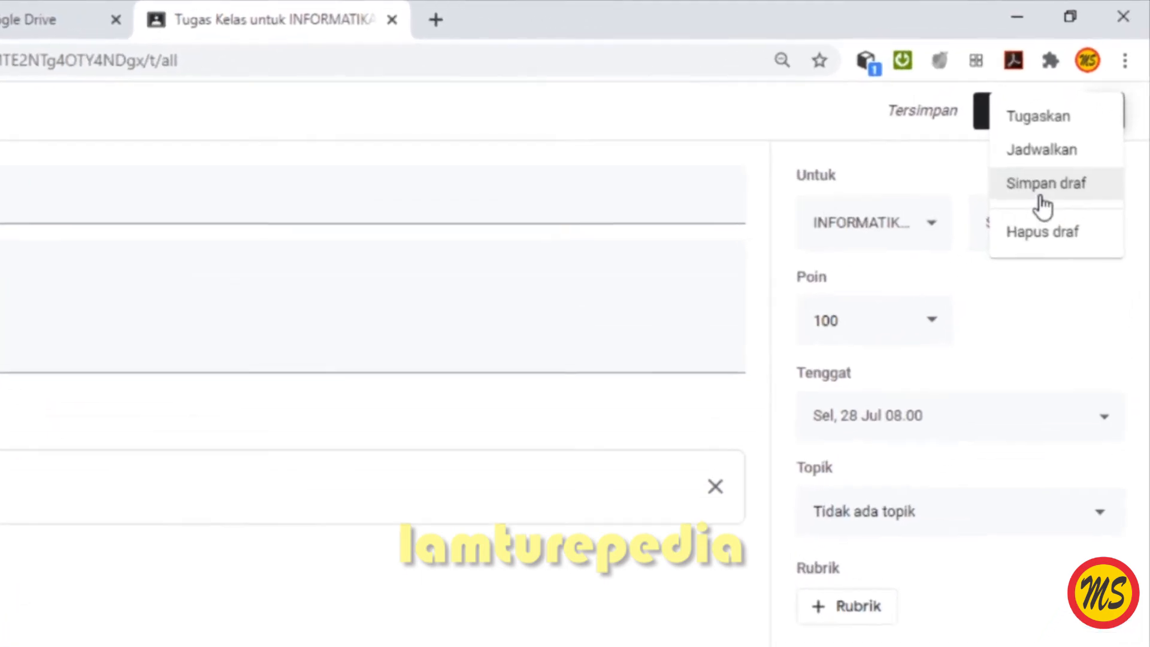
pyautogui.click(1036, 206)
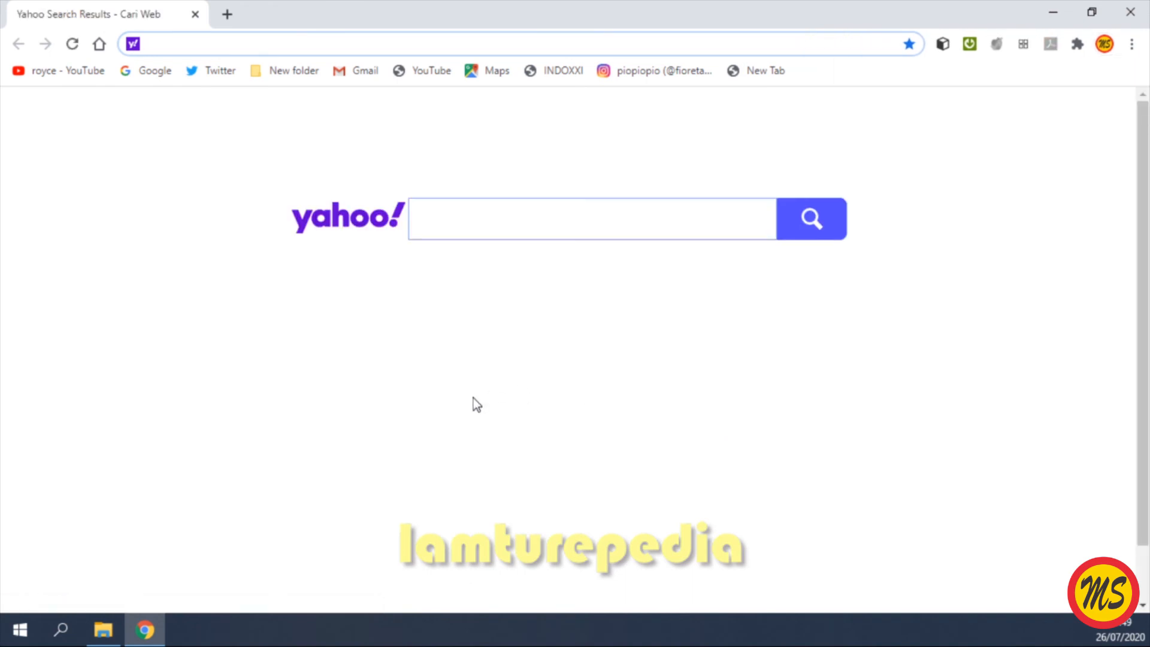
# - Open Google Classroom by way of Gmail and go to the classwork (Tugas Kelas) of the INFORMATIKA KELAS X class with 111 students
pyautogui.click(364, 72)
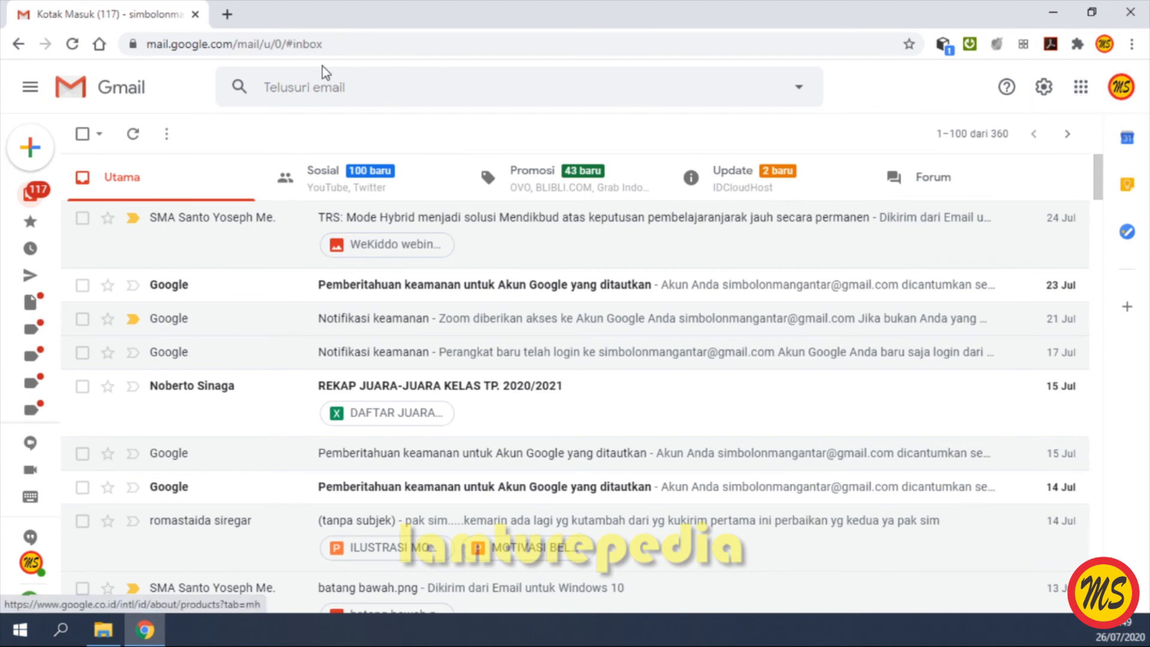
pyautogui.click(1082, 89)
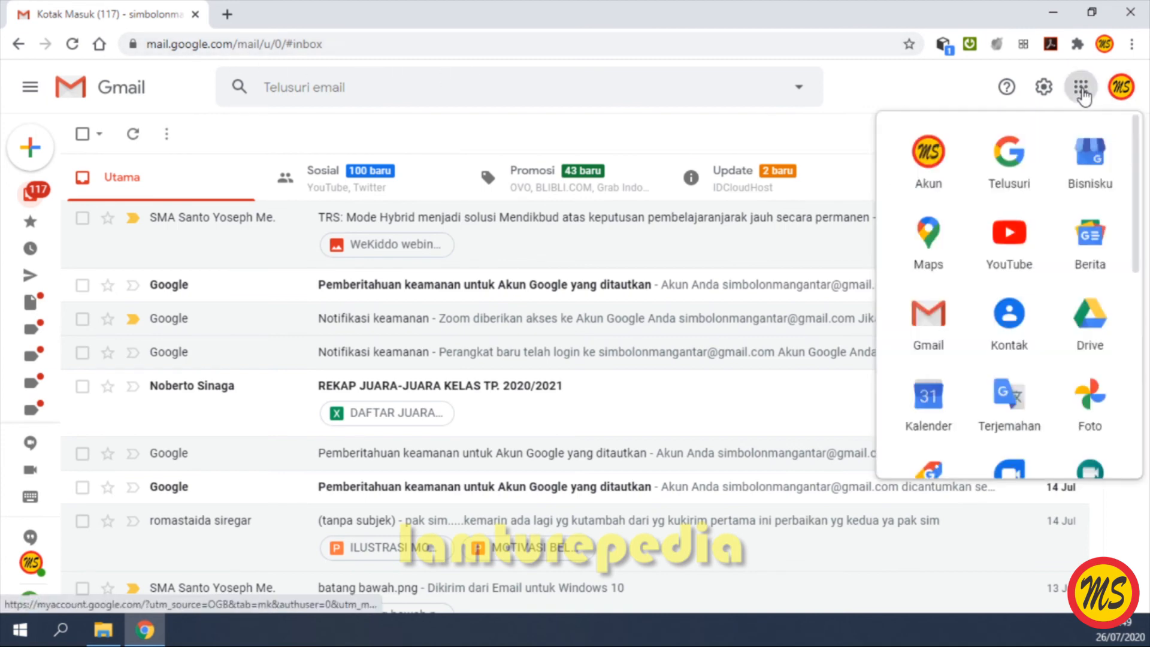
pyautogui.scroll(-5, 1030, 340)
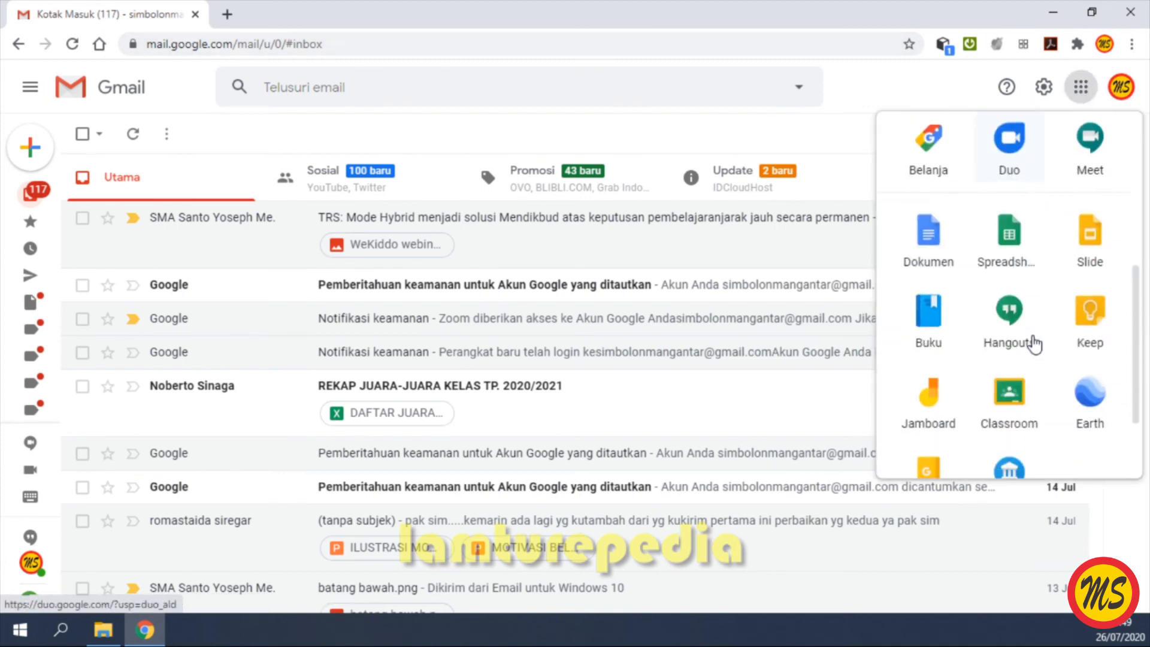
pyautogui.click(1012, 427)
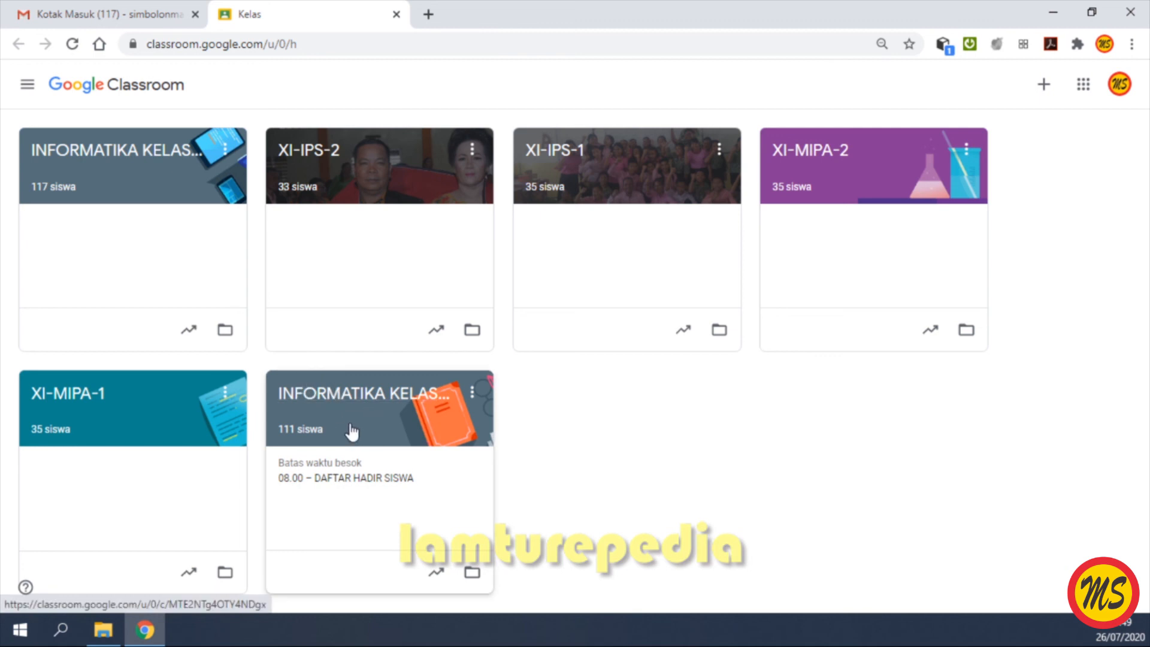
pyautogui.click(347, 402)
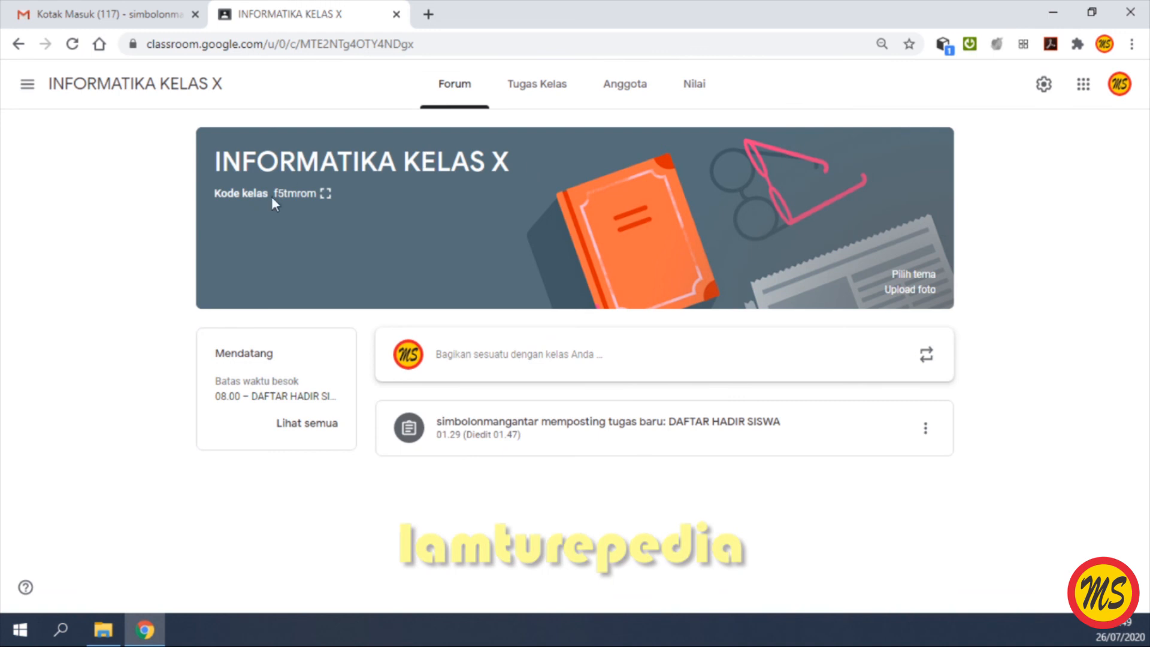
pyautogui.click(542, 87)
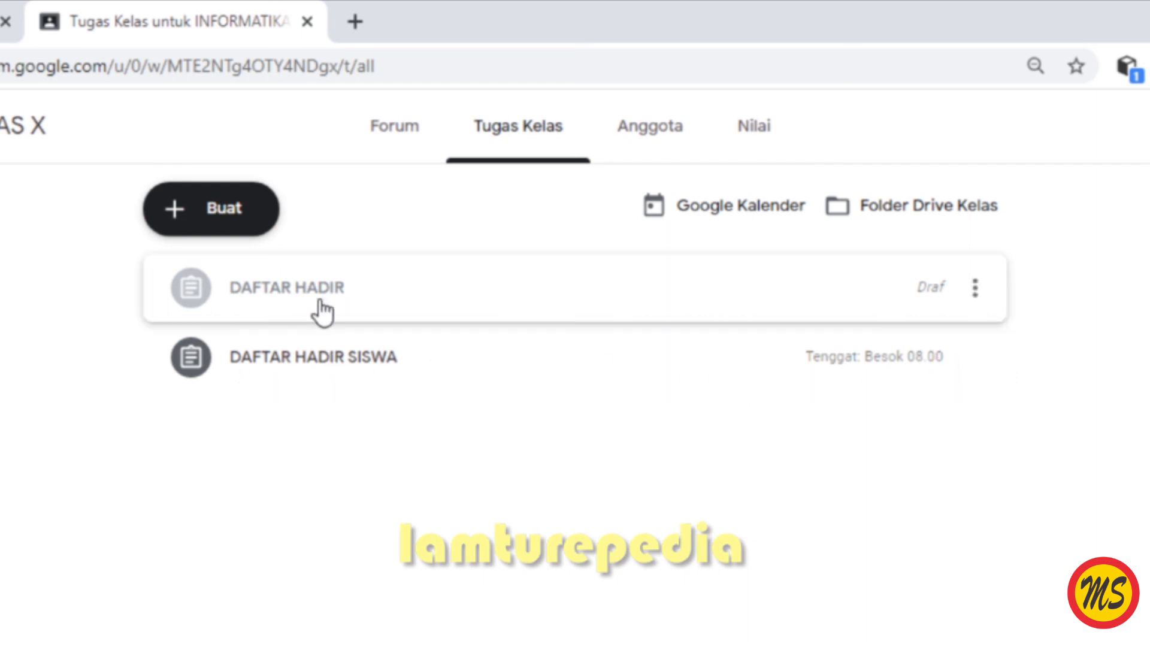
# - Reopen the DAFTAR HADIR draft and assign it to the students, ending on the class's Forum page
pyautogui.click(976, 293)
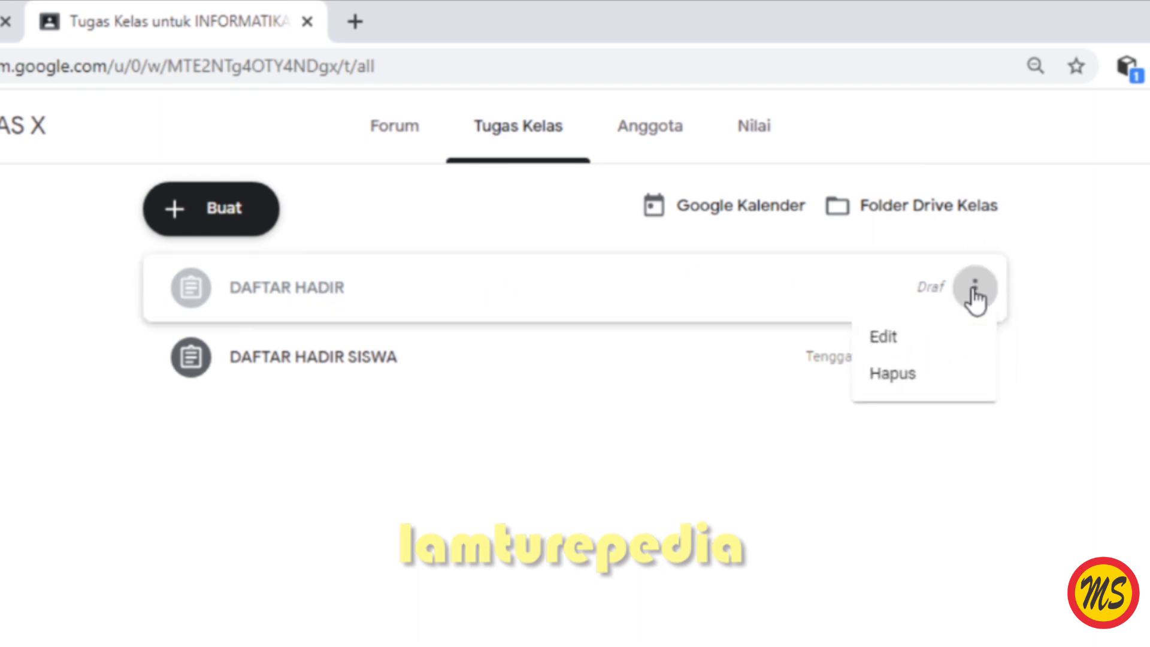
pyautogui.click(884, 341)
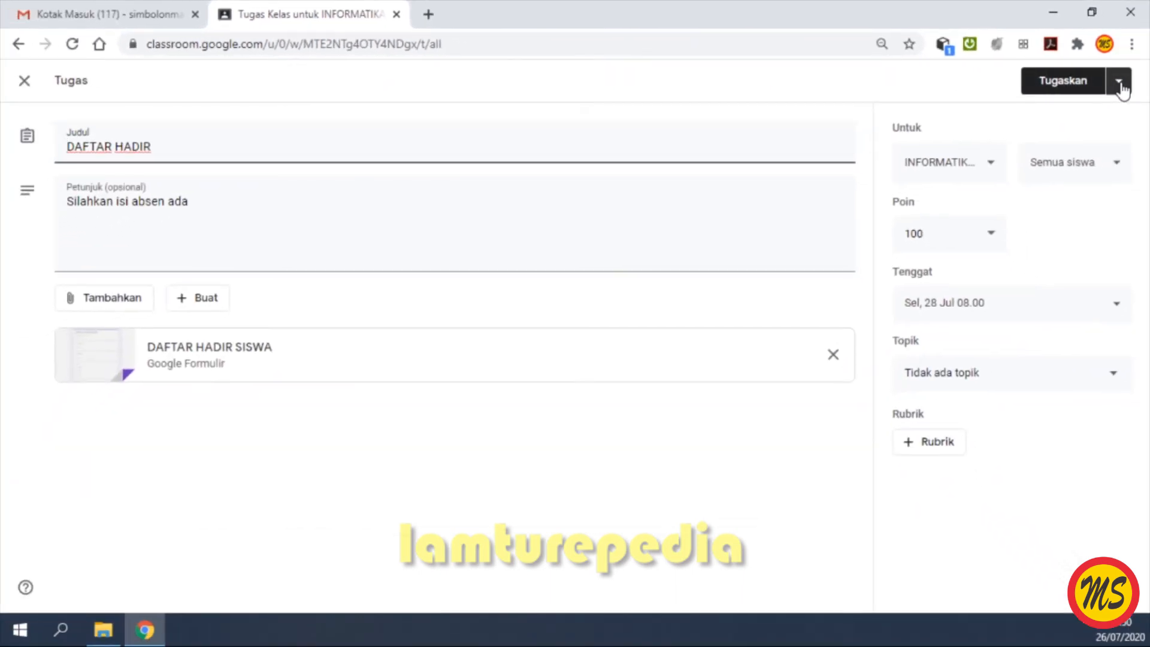
pyautogui.click(1046, 84)
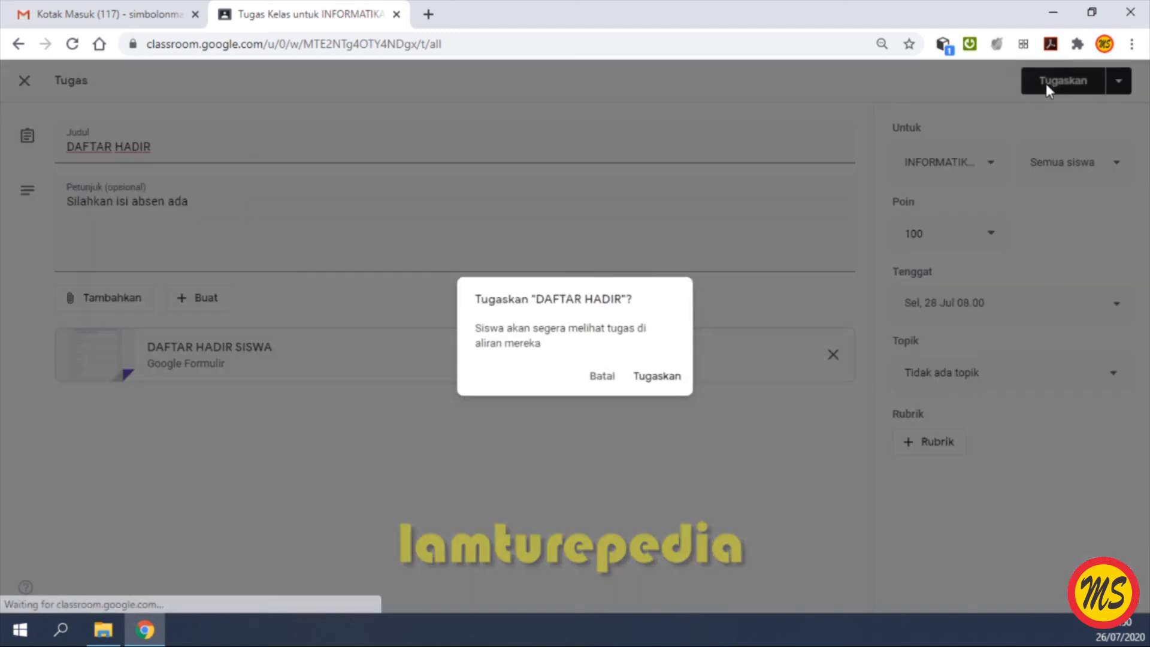
pyautogui.click(657, 376)
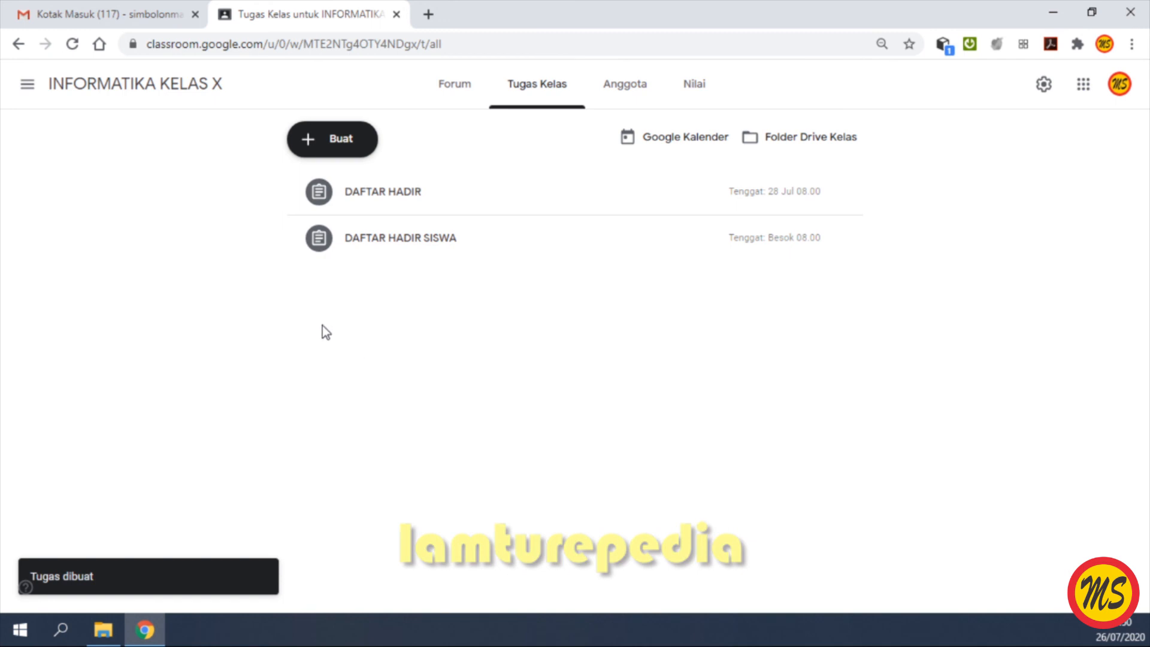
pyautogui.click(102, 98)
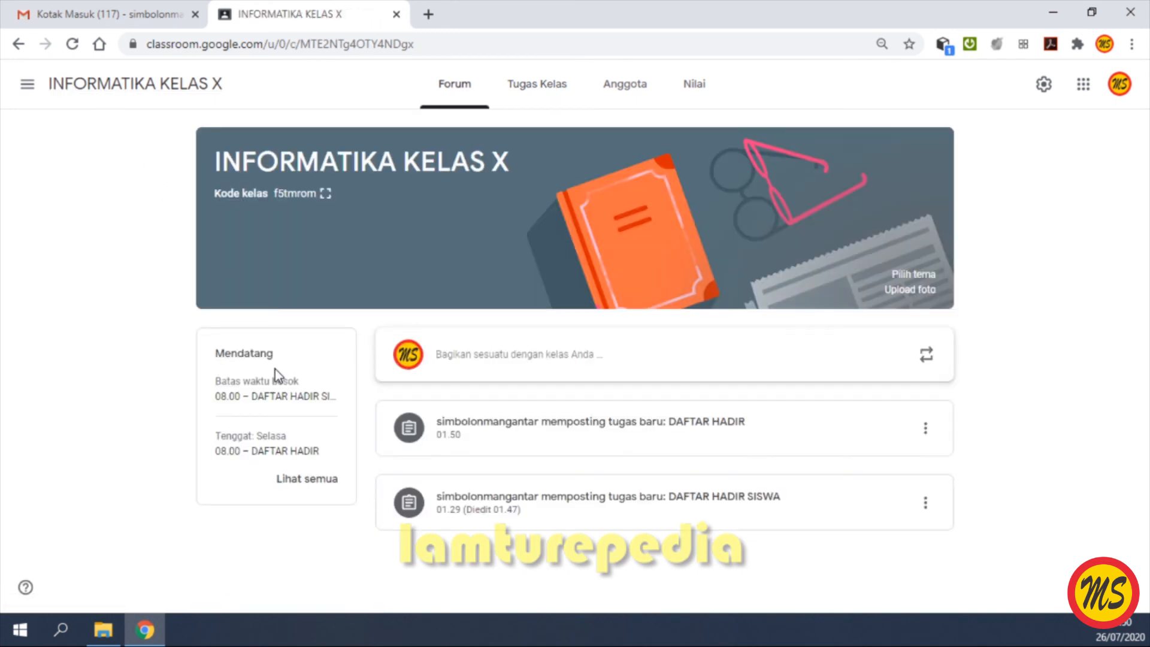